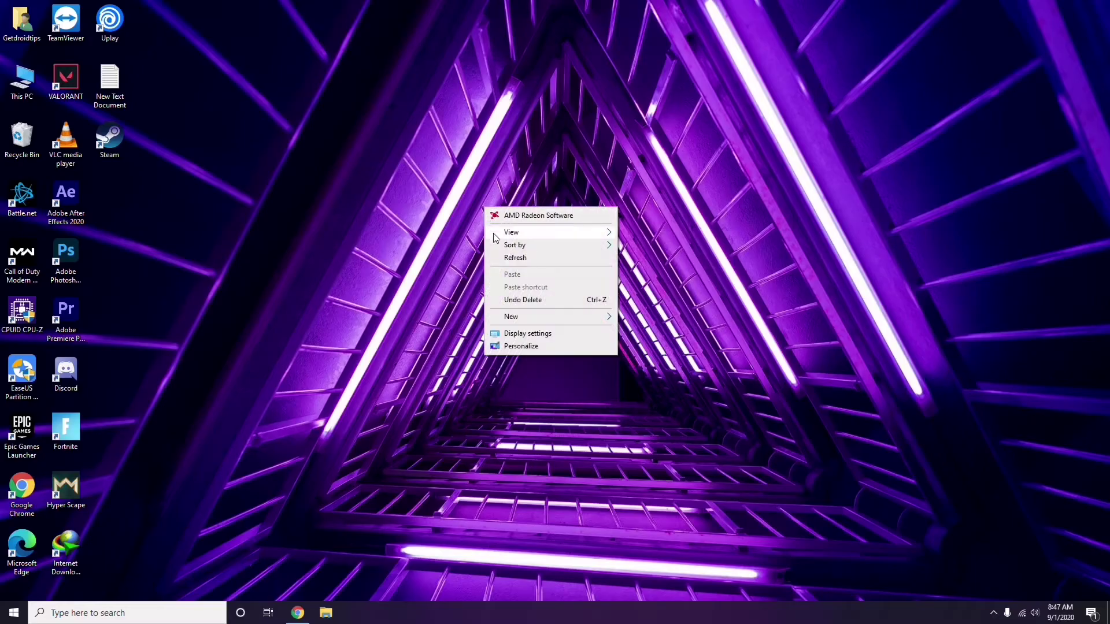
left_click(513, 267)
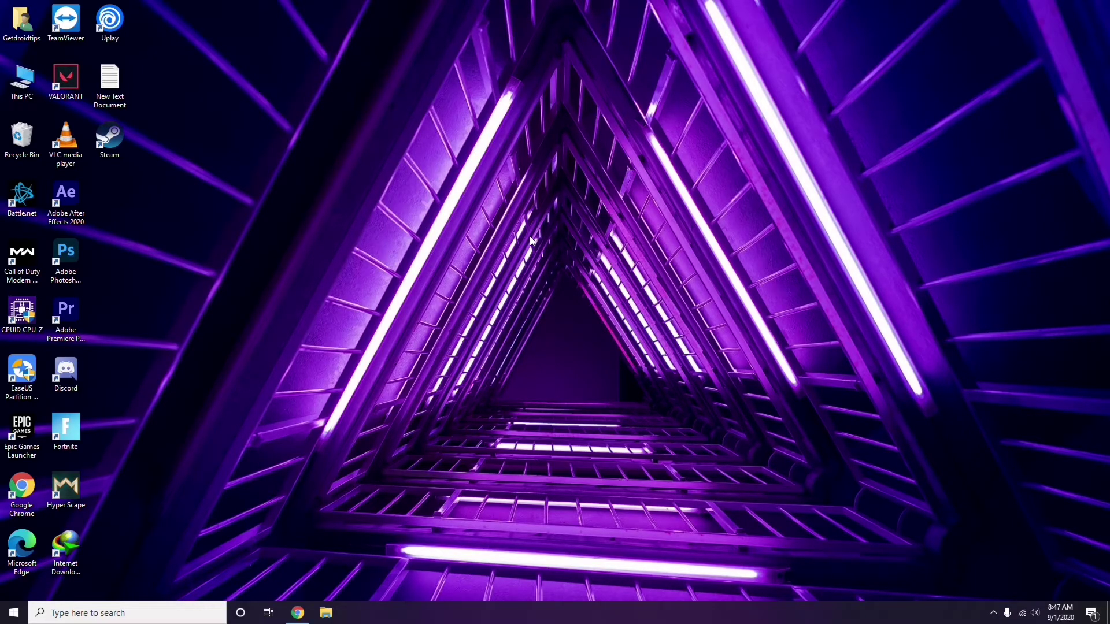
right_click(421, 163)
left_click(449, 212)
- Look at the device categories in Device Manager through Computer Management for This PC, and close the window
right_click(24, 98)
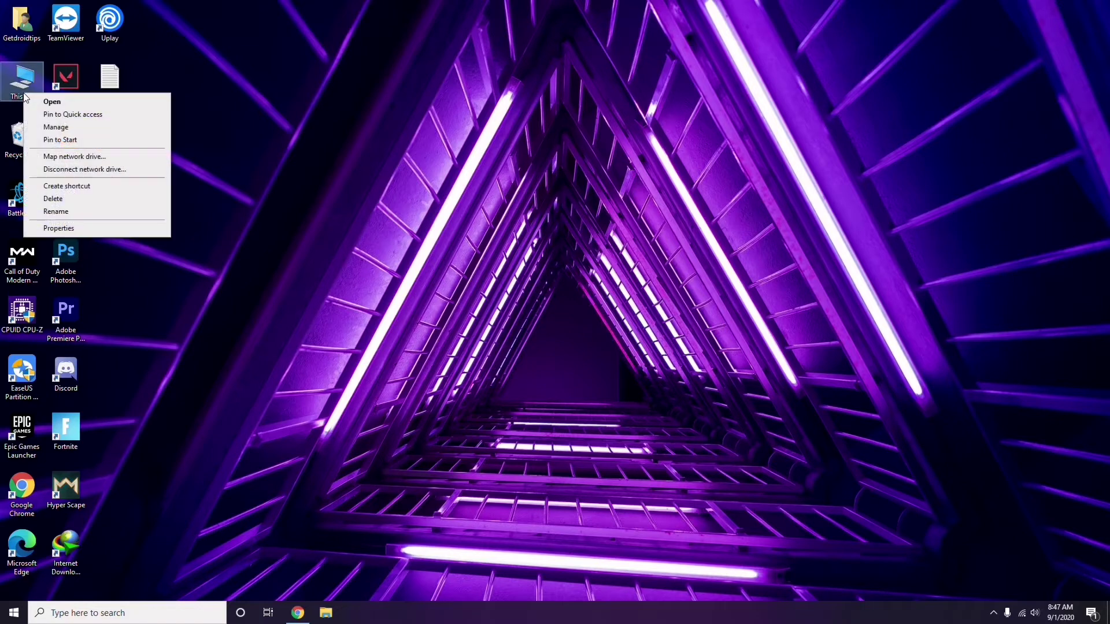
left_click(61, 128)
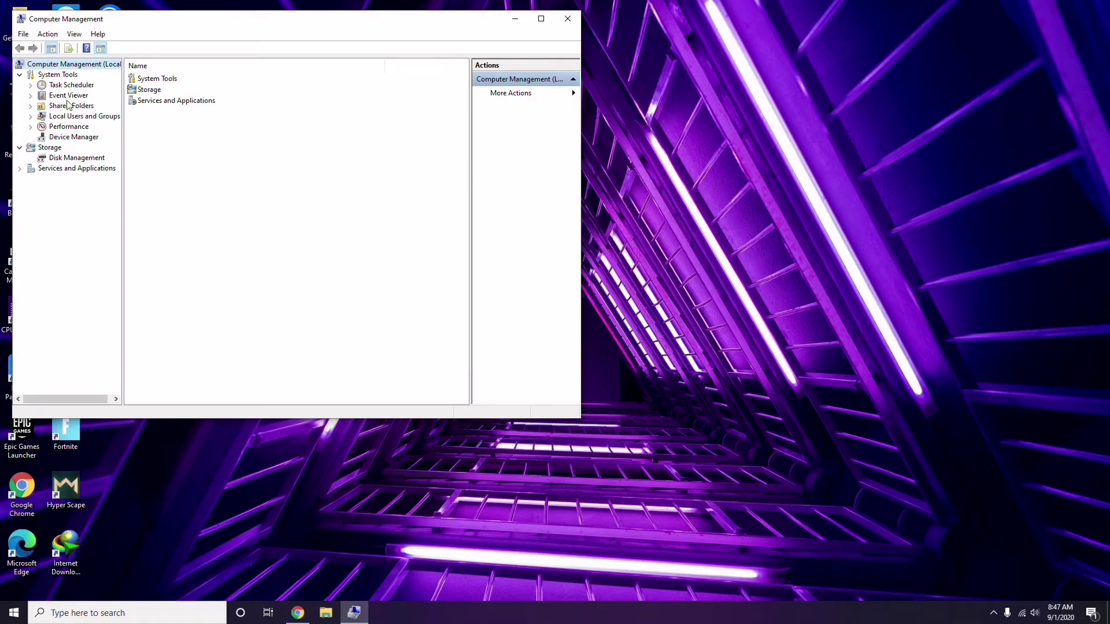
left_click(67, 137)
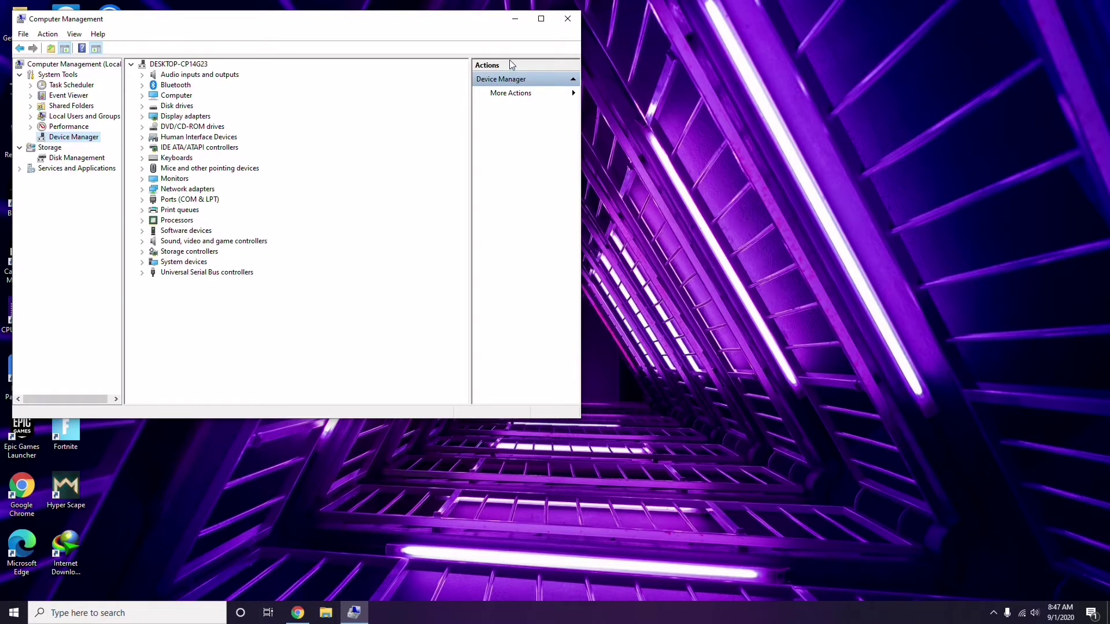
left_click(568, 20)
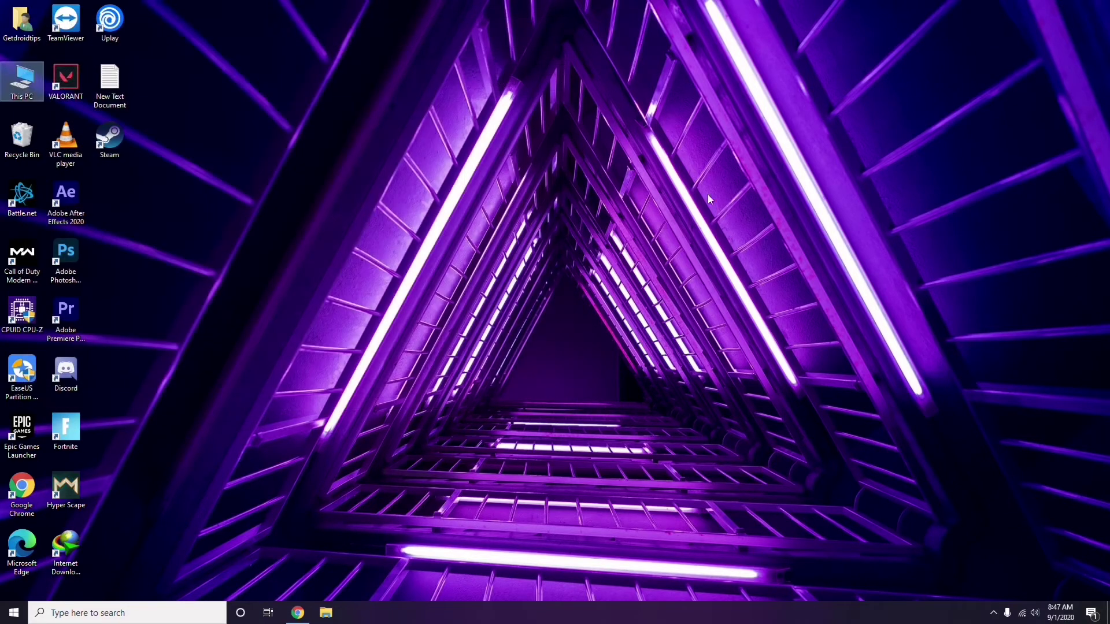
- Open AMD Radeon Software, review its System, Graphics, Display and Home pages for driver updates and settings, and close it
left_click(994, 619)
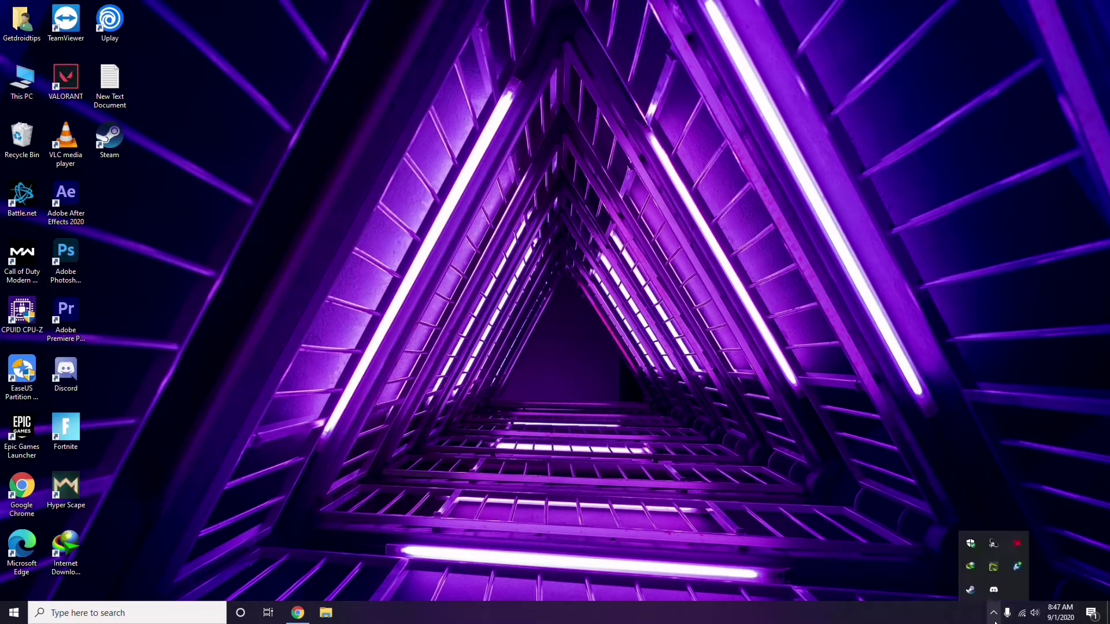
left_click(1016, 546)
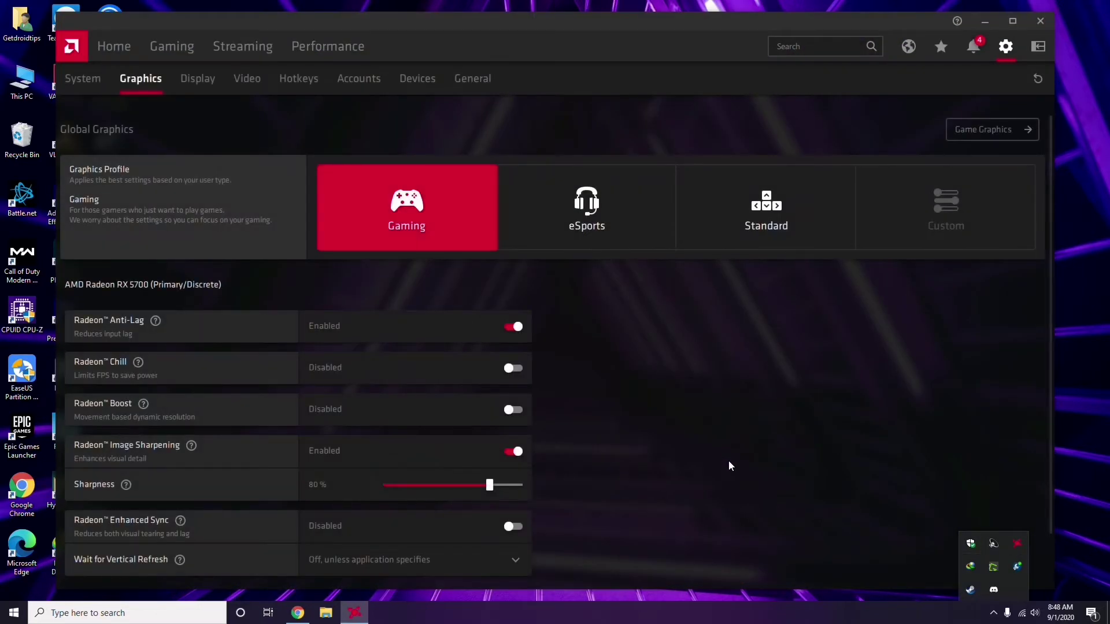
left_click(96, 83)
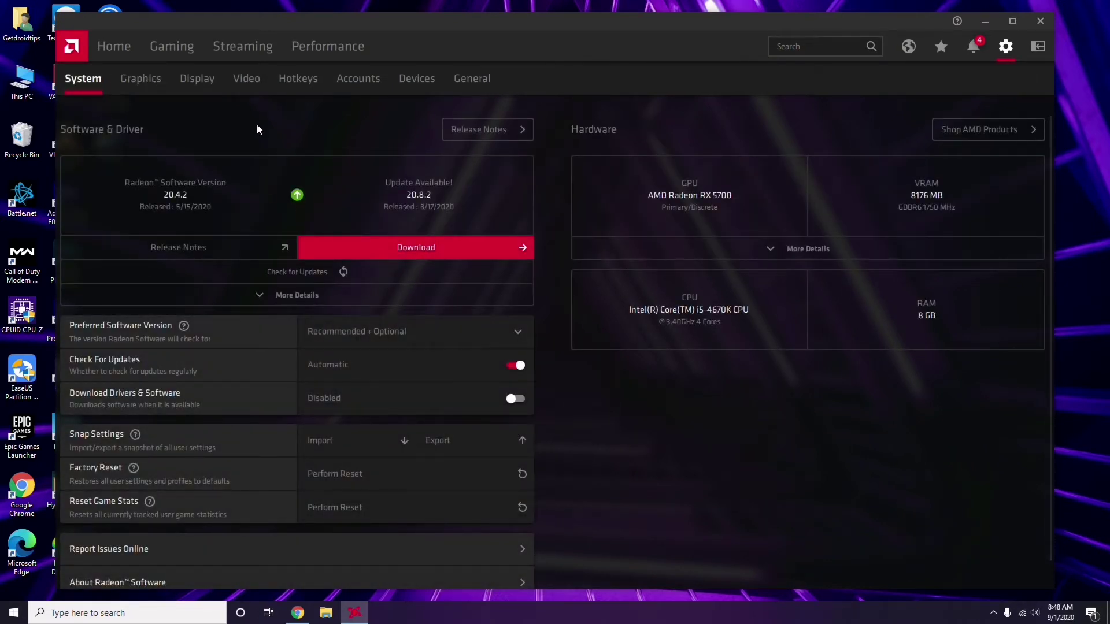
left_click(137, 81)
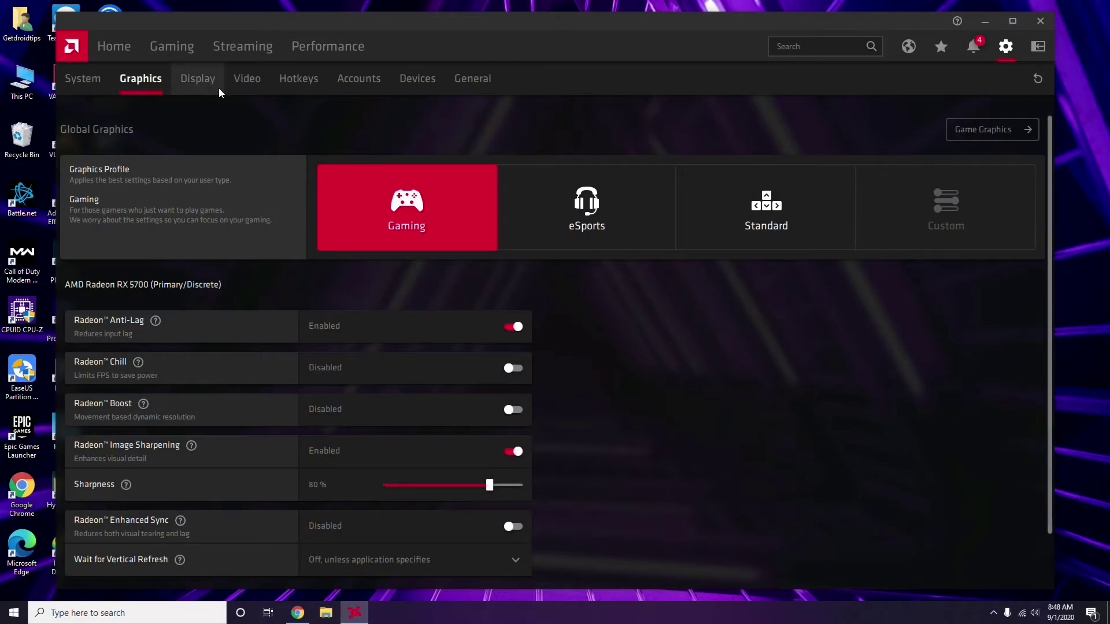
left_click(210, 88)
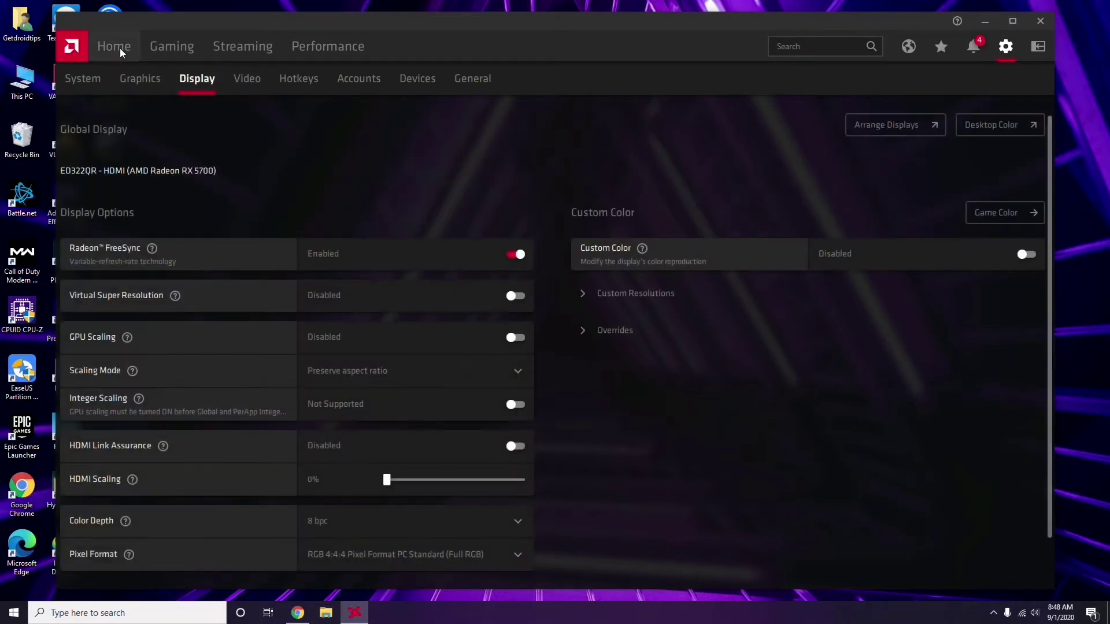
left_click(121, 51)
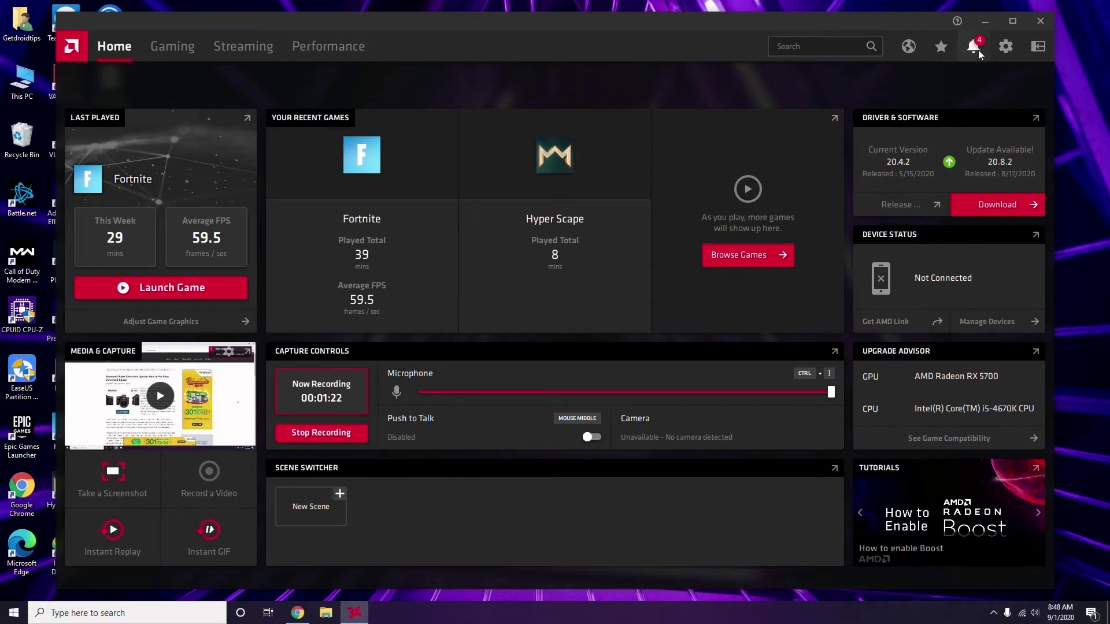
left_click(1040, 21)
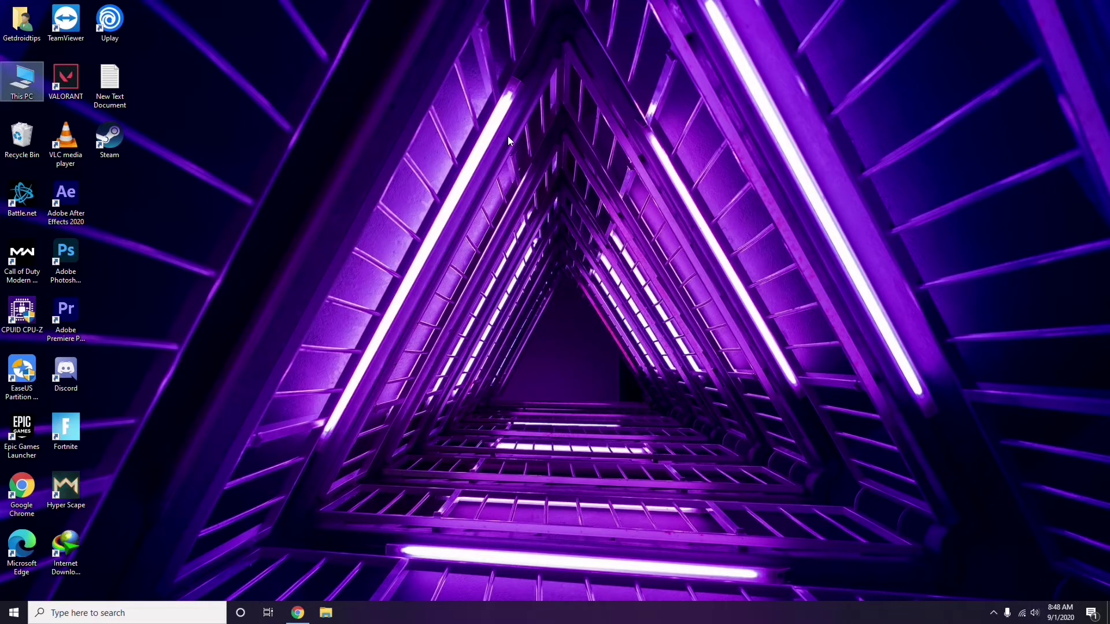
right_click(233, 150)
left_click(252, 203)
- Open Steam, disable the Steam Overlay while in-game in the In-Game settings, save the change and close Steam
double_click(113, 150)
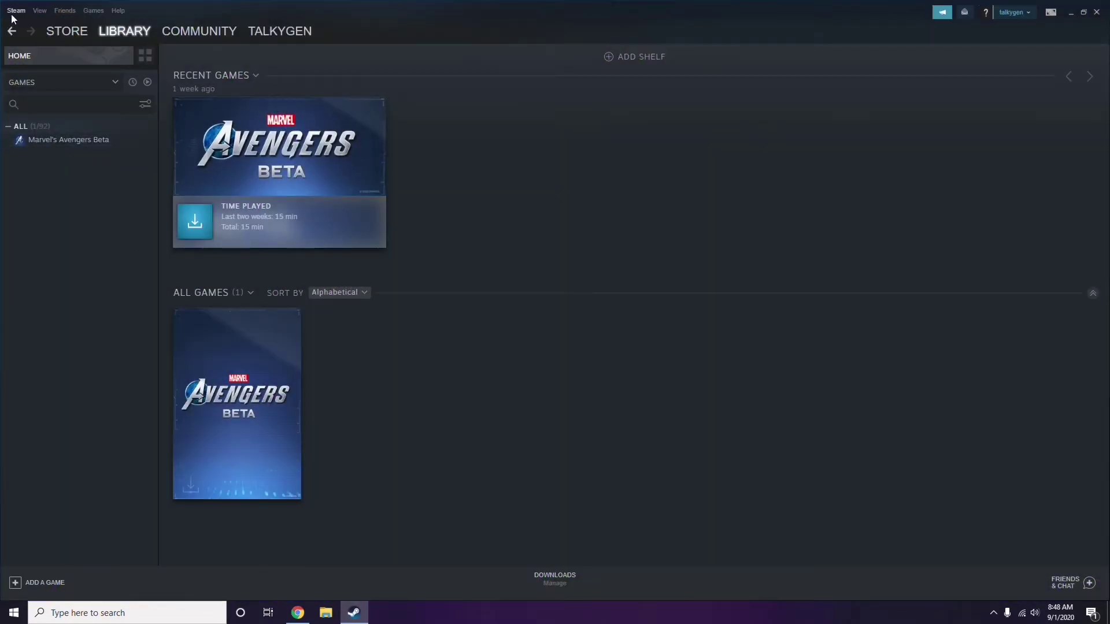
left_click(14, 11)
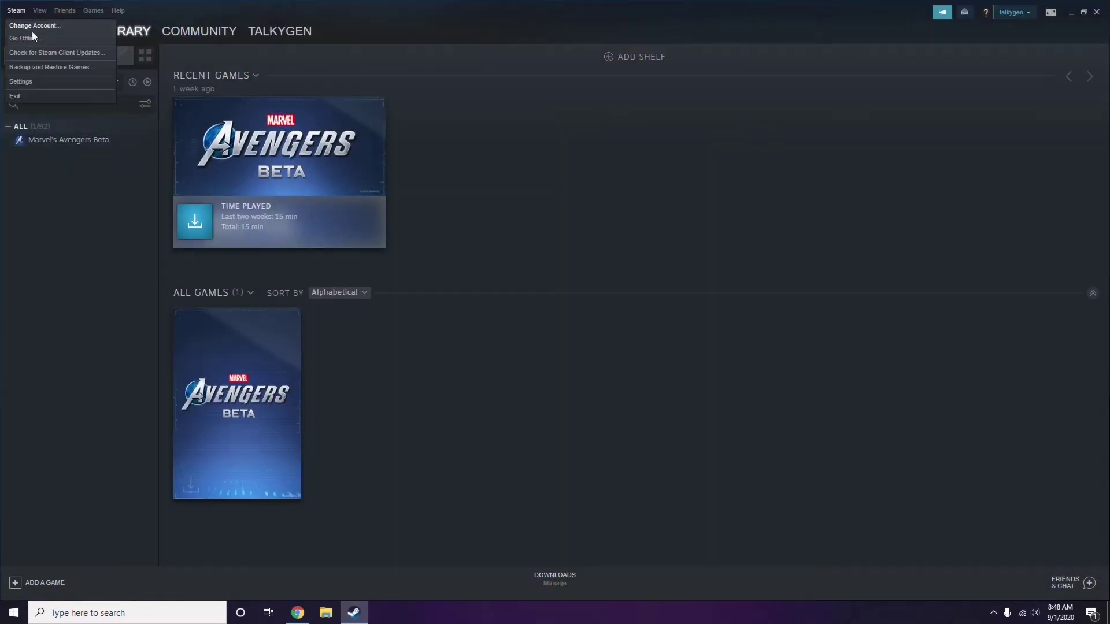
left_click(36, 84)
left_click_drag(674, 220, 615, 126)
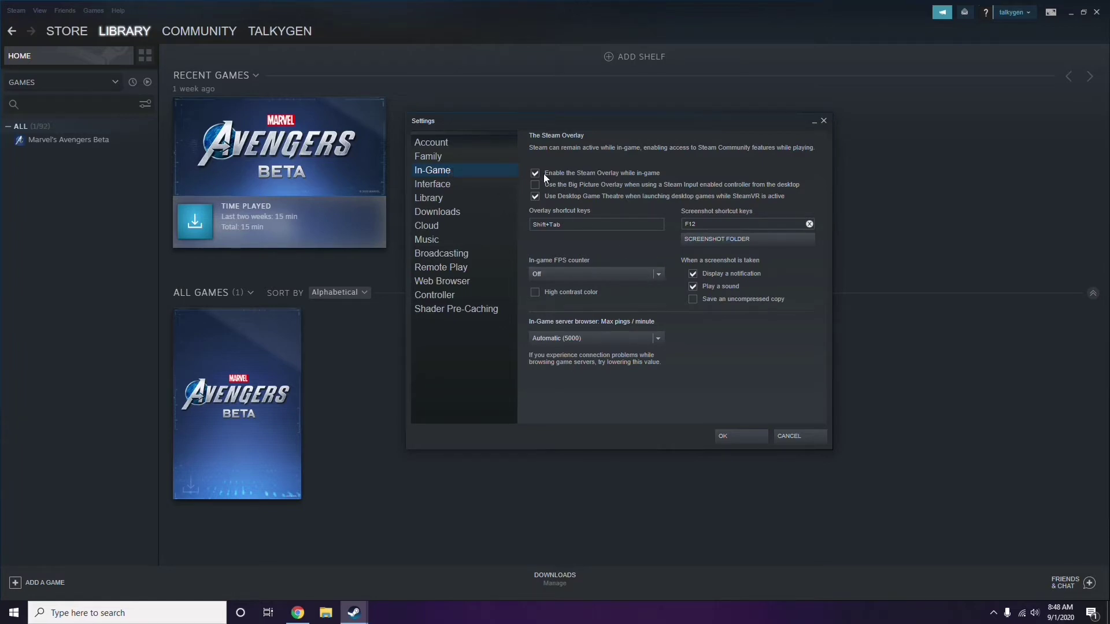
left_click(591, 175)
left_click(730, 436)
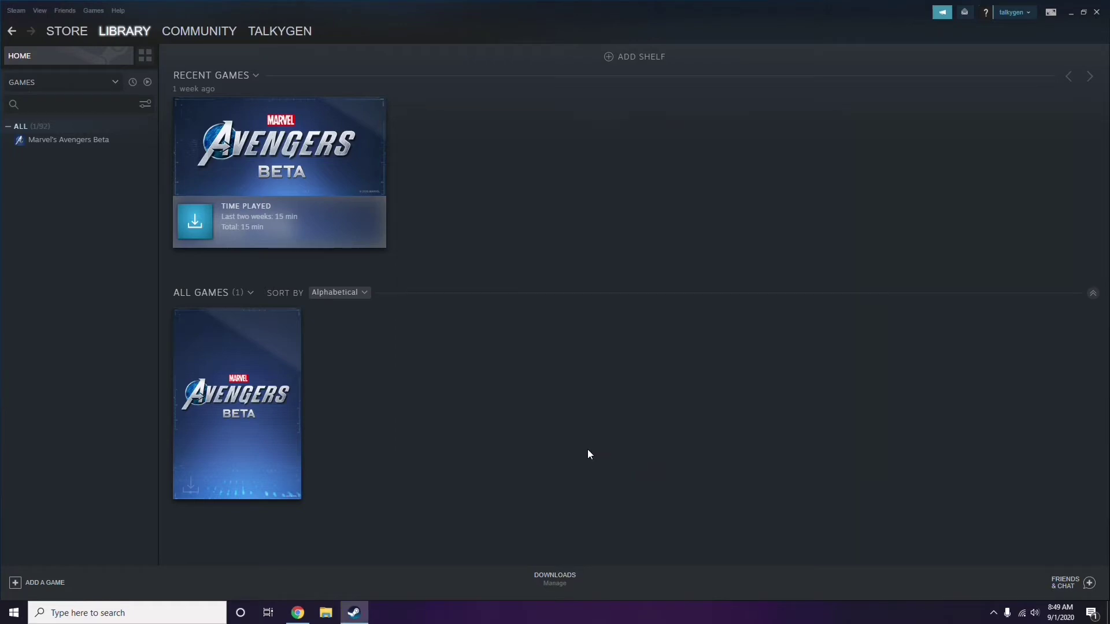
left_click(1097, 12)
right_click(453, 186)
left_click(480, 236)
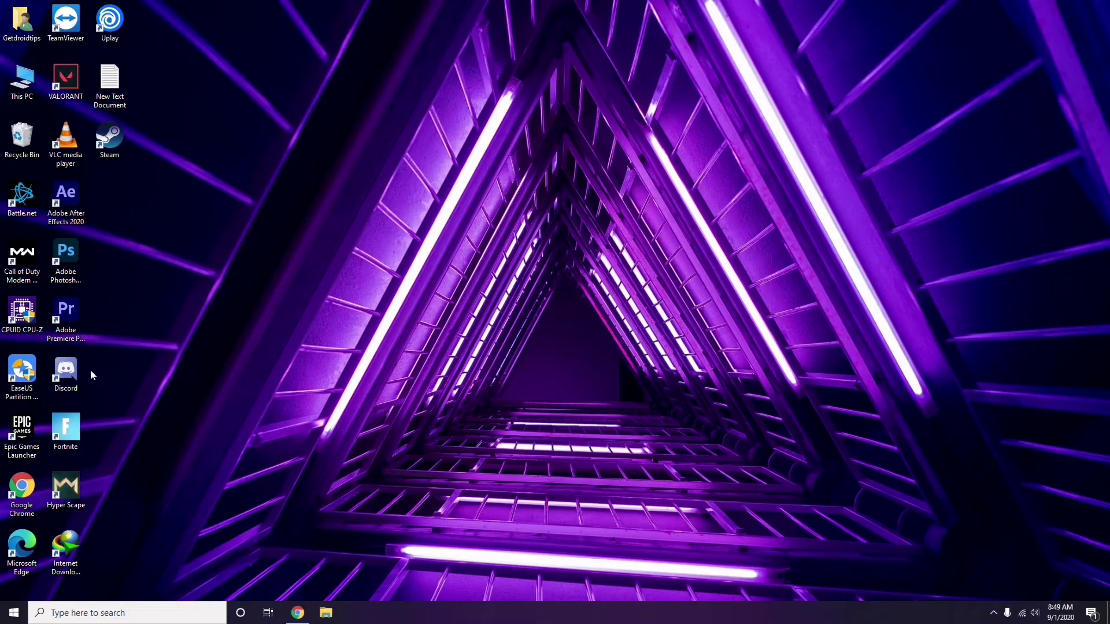
- Open Discord and turn off the OpenH264 Video Codec provided by Cisco Systems in the Voice & Video settings
double_click(74, 371)
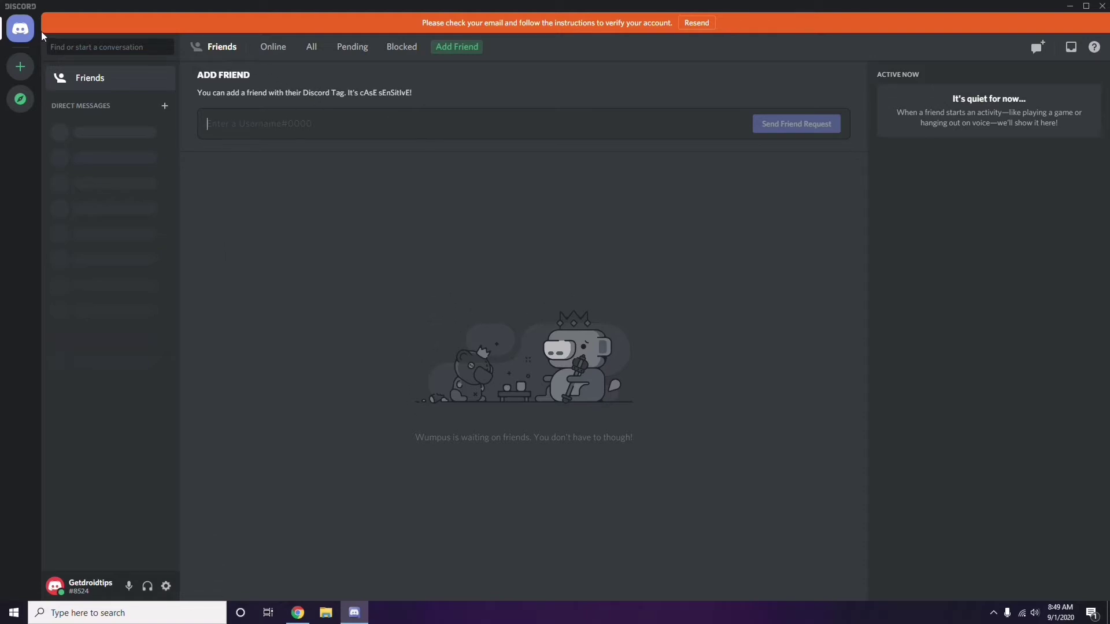
left_click(166, 586)
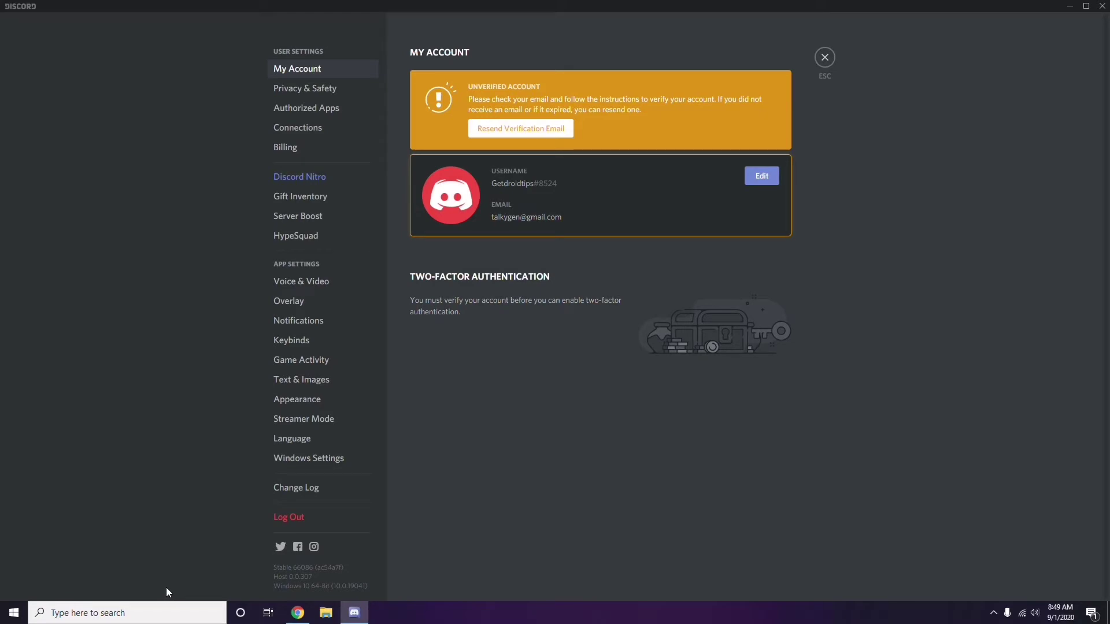
left_click(295, 283)
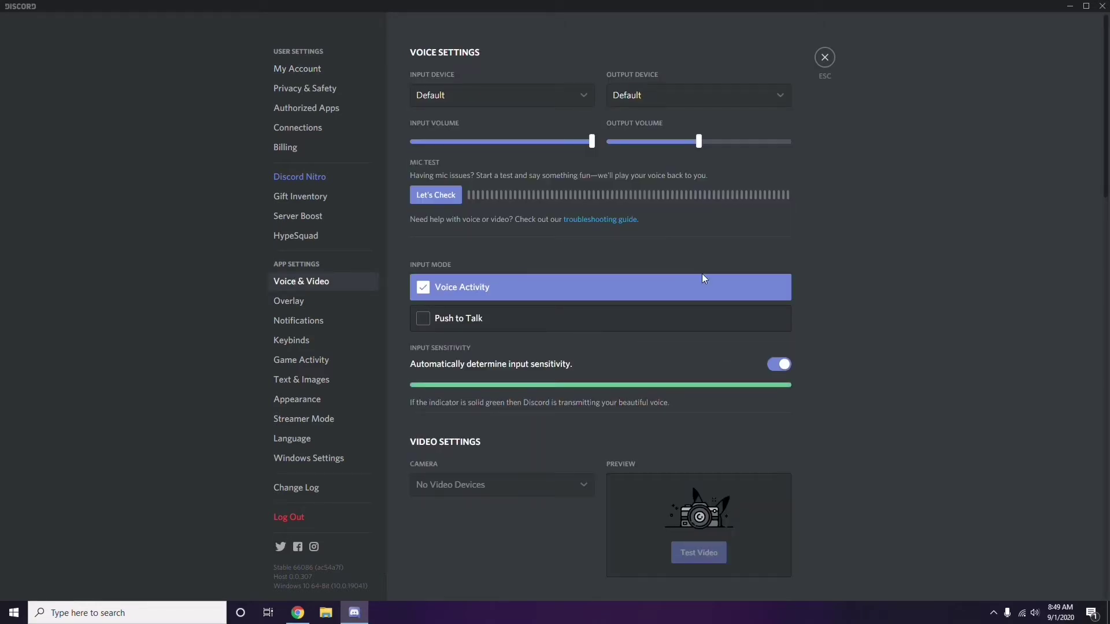
scroll(847, 284, "down", 8)
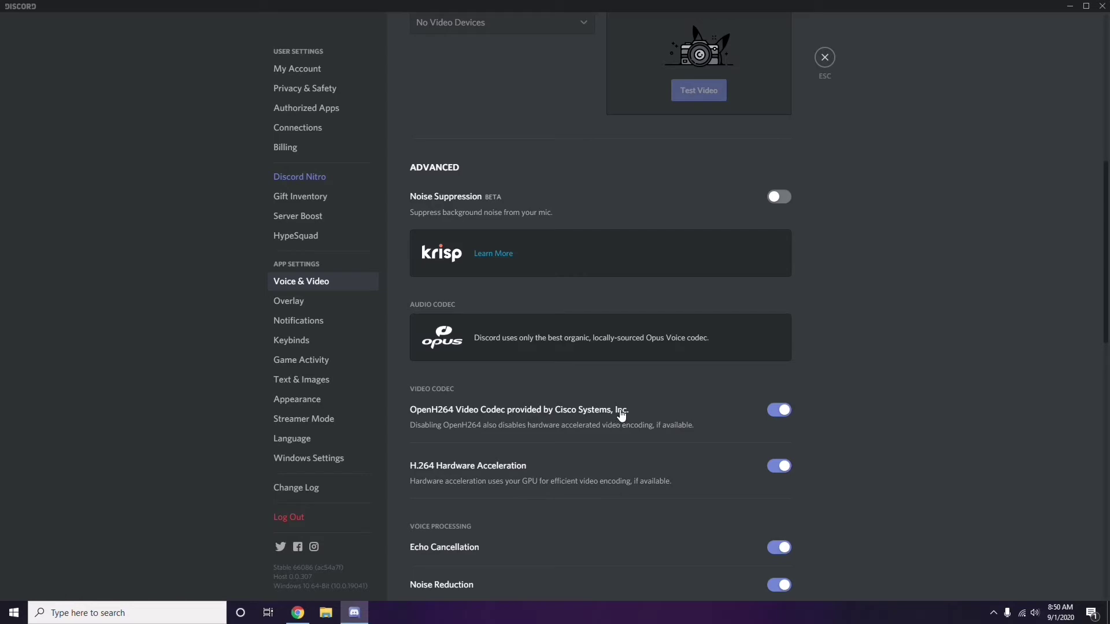
left_click(771, 414)
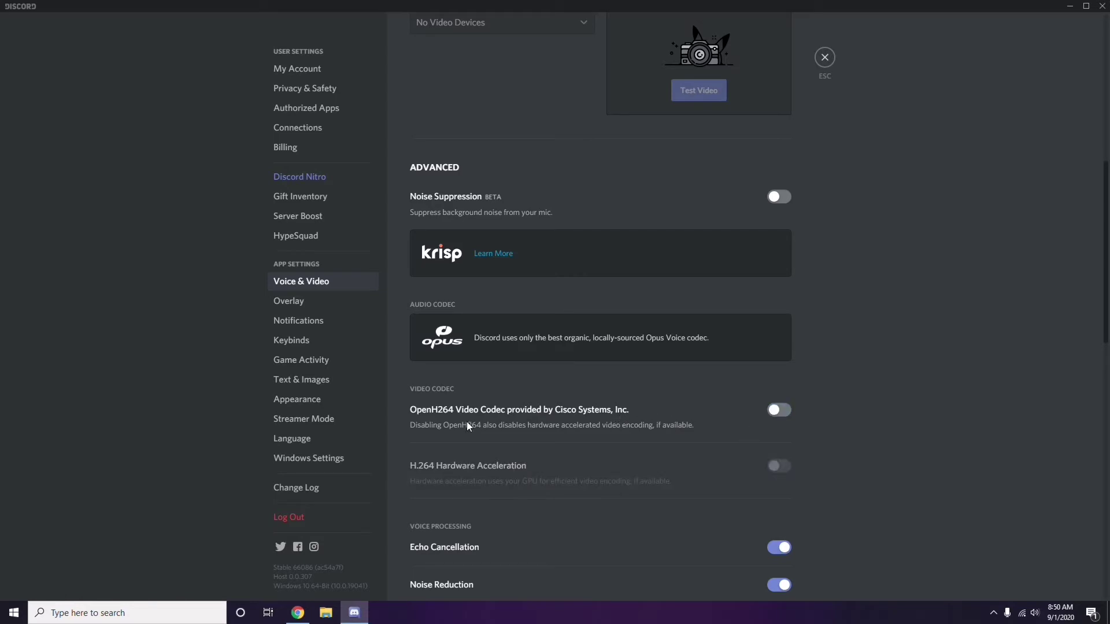
- Turn off the in-game overlay in Discord's Overlay settings
scroll(572, 413, "down", 2)
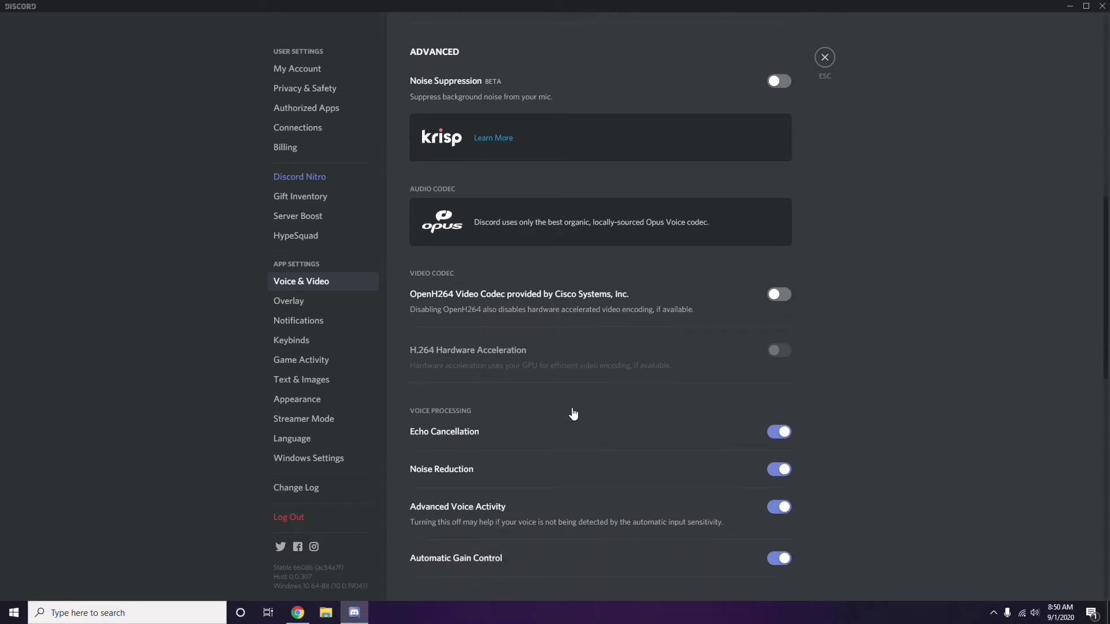
scroll(573, 414, "down", 4)
scroll(574, 414, "up", 1)
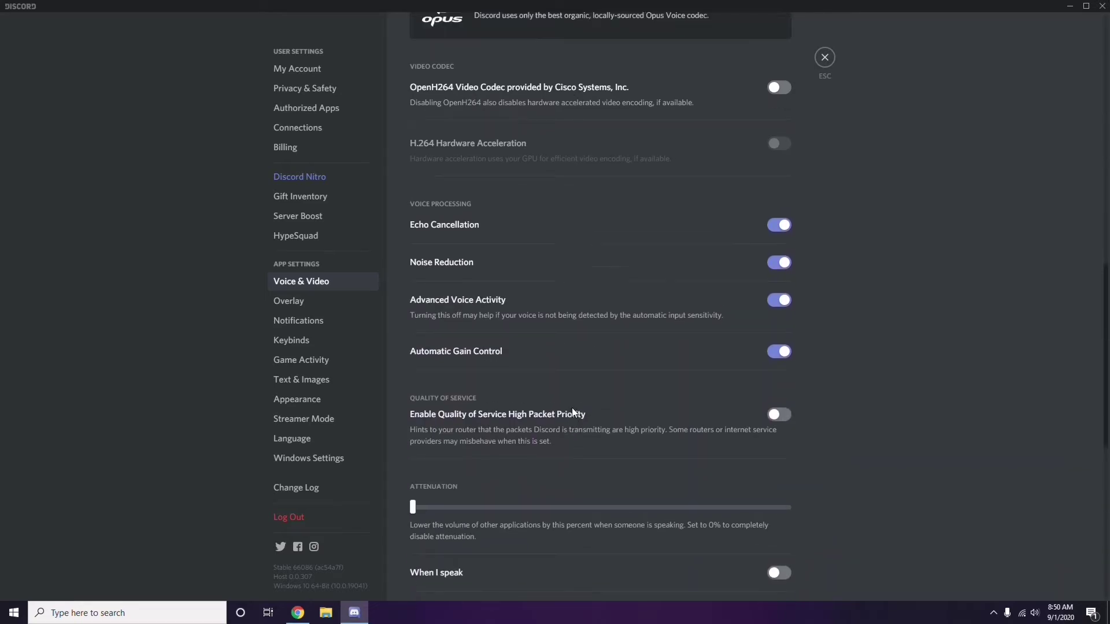
left_click(290, 303)
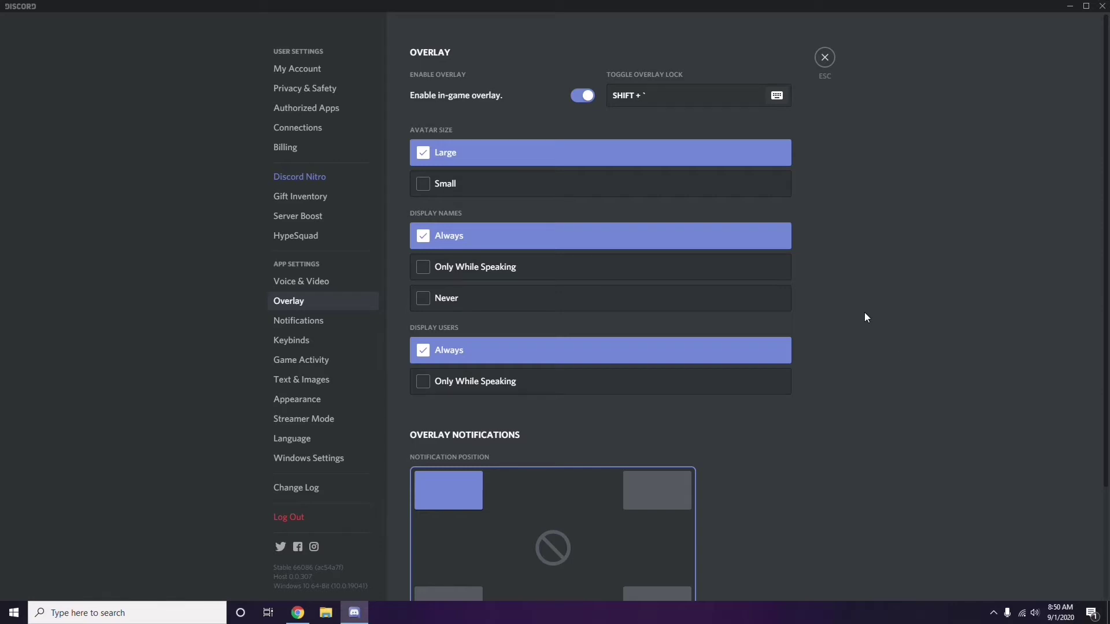
scroll(860, 305, "down", 1)
scroll(861, 305, "up", 1)
left_click(579, 98)
- Turn off Hardware Acceleration under the advanced options of Discord's Appearance settings
left_click(306, 405)
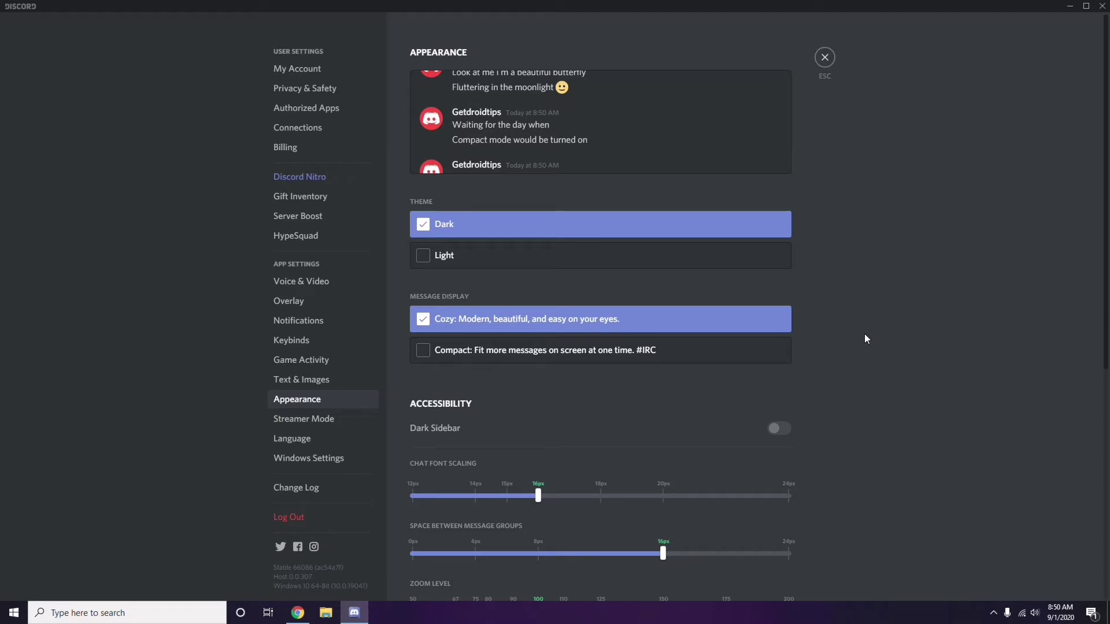
scroll(865, 335, "down", 6)
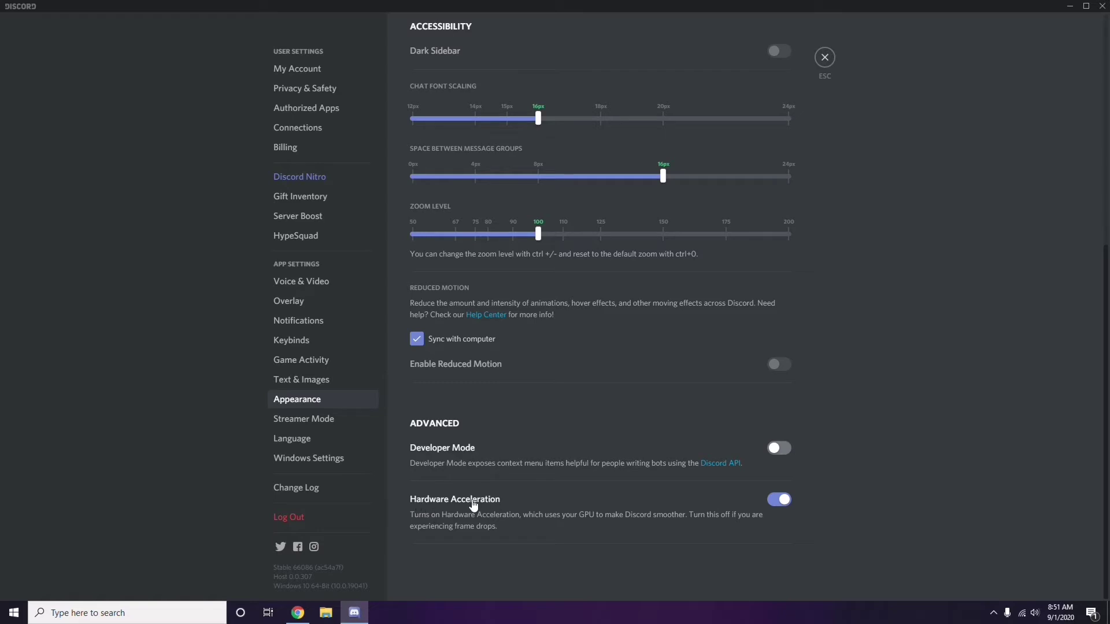
left_click(778, 501)
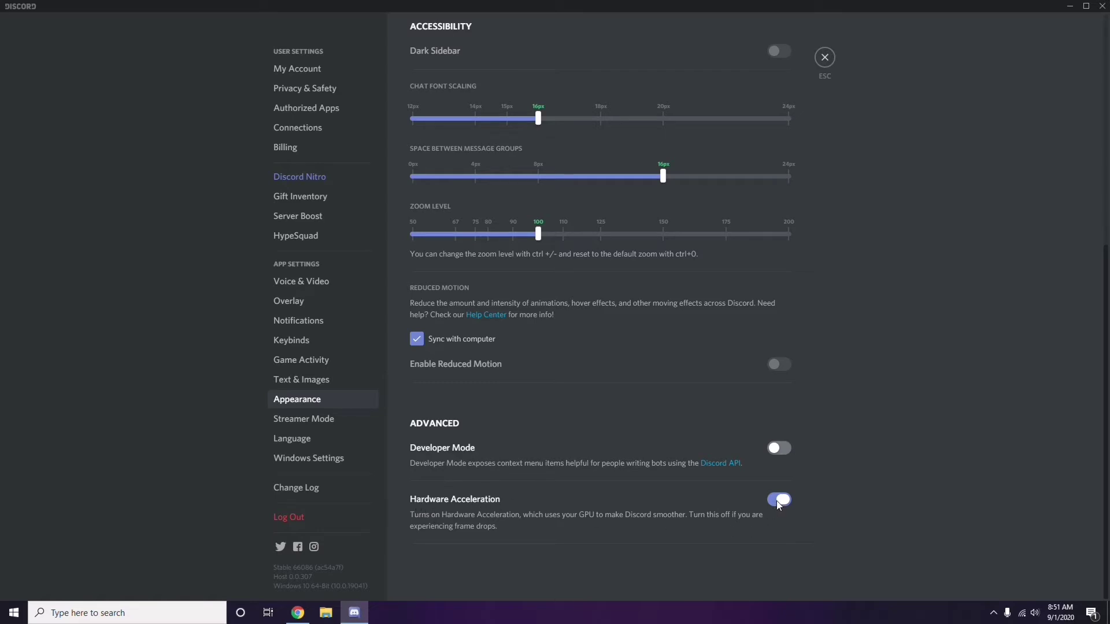
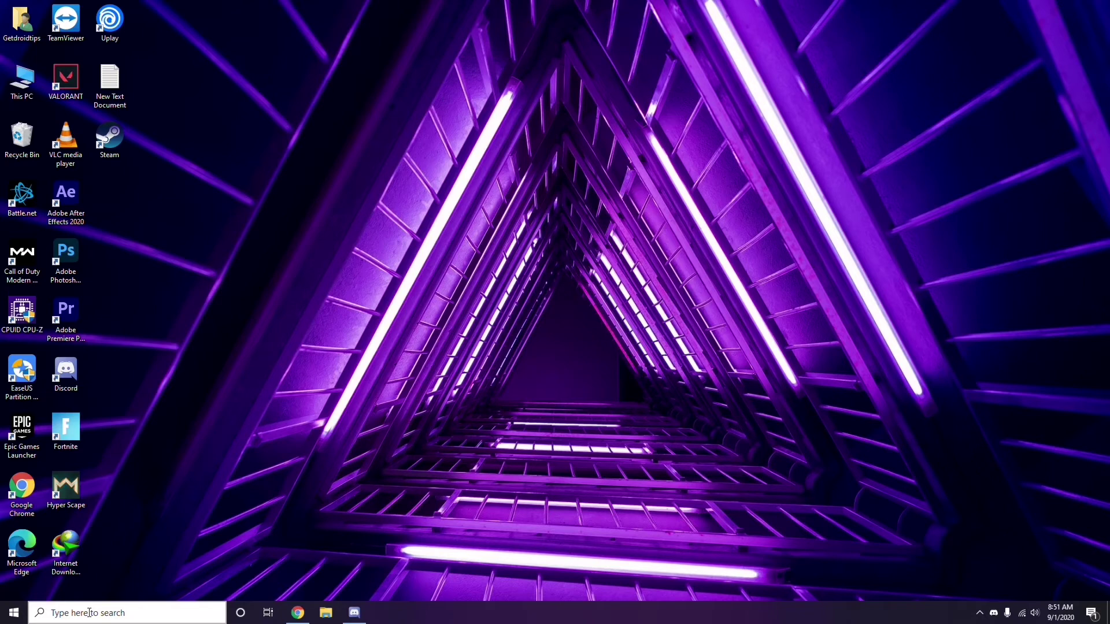
- Search Windows for "windows", open the Windows Update settings to check the update status, and close Settings
left_click(90, 613)
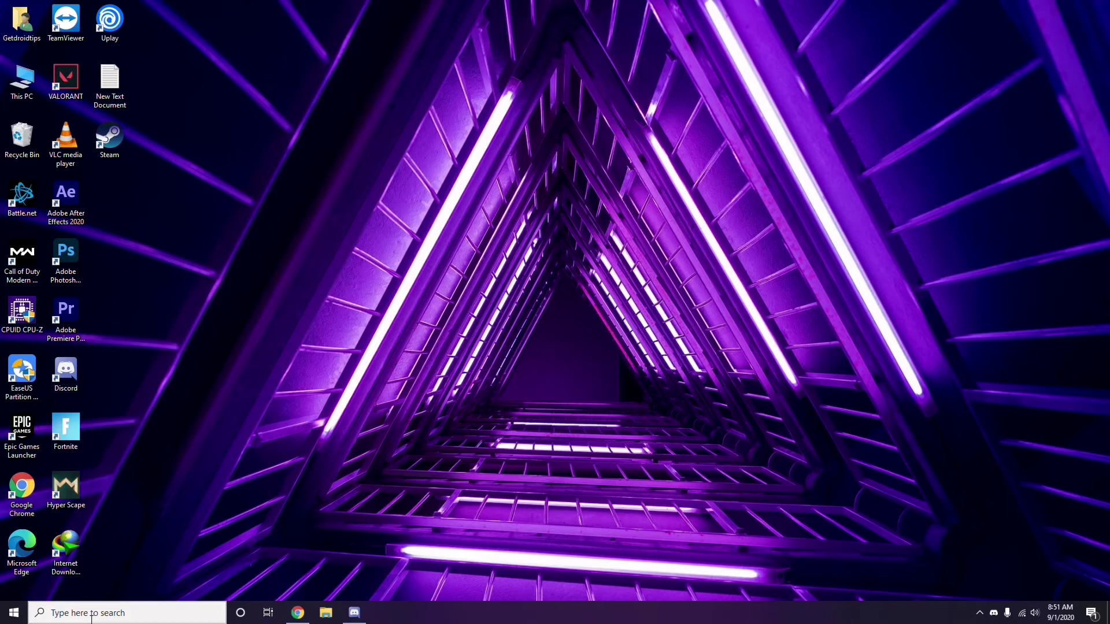
type("wi")
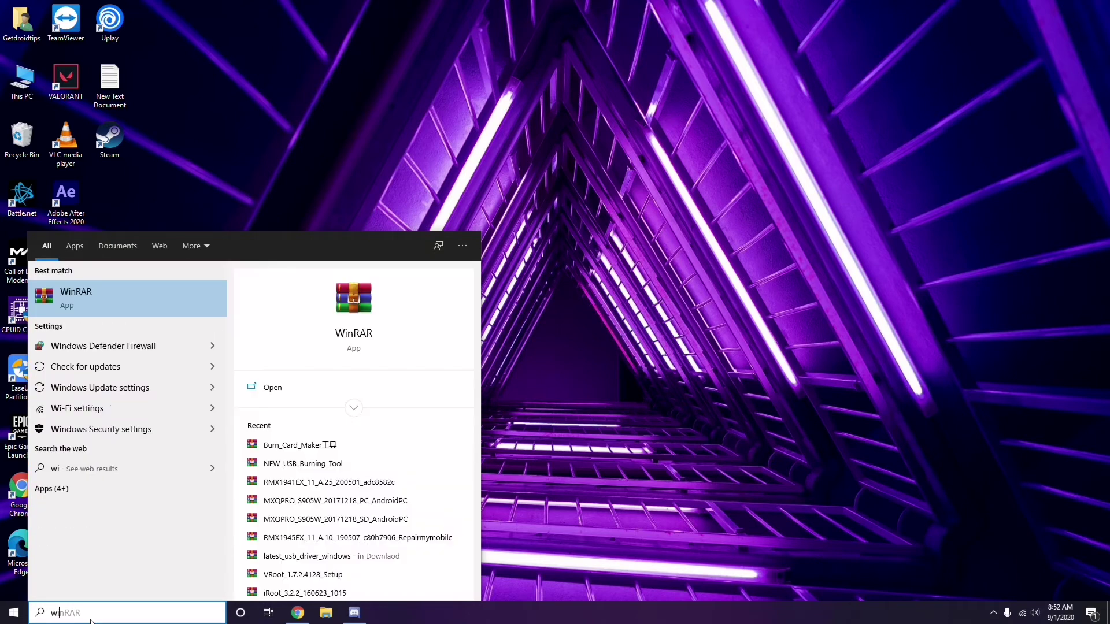
type("ndows")
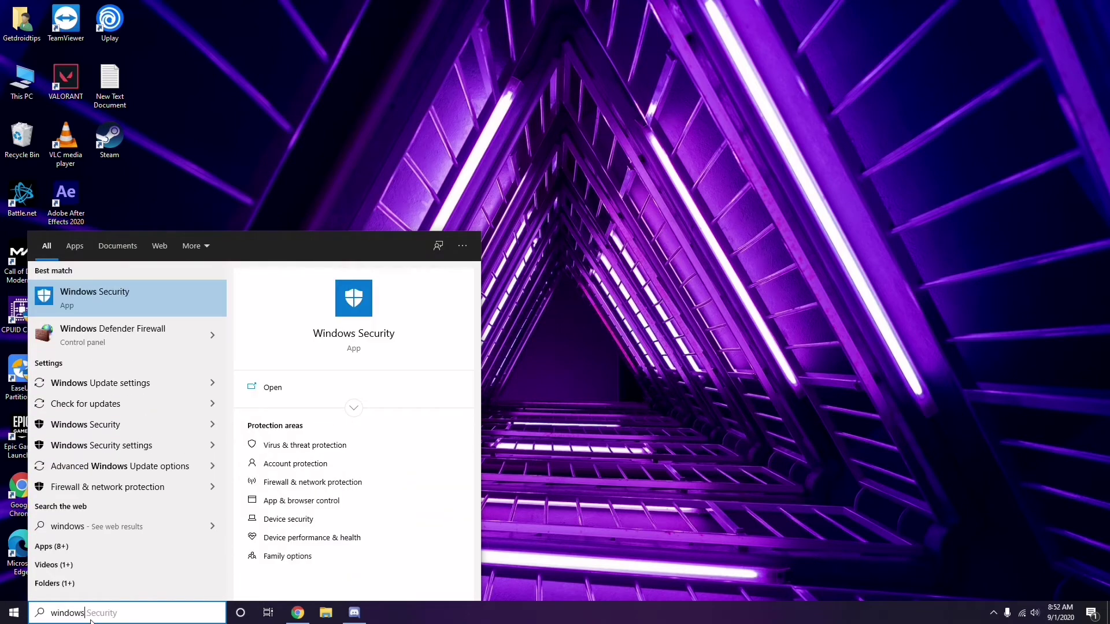
left_click(138, 383)
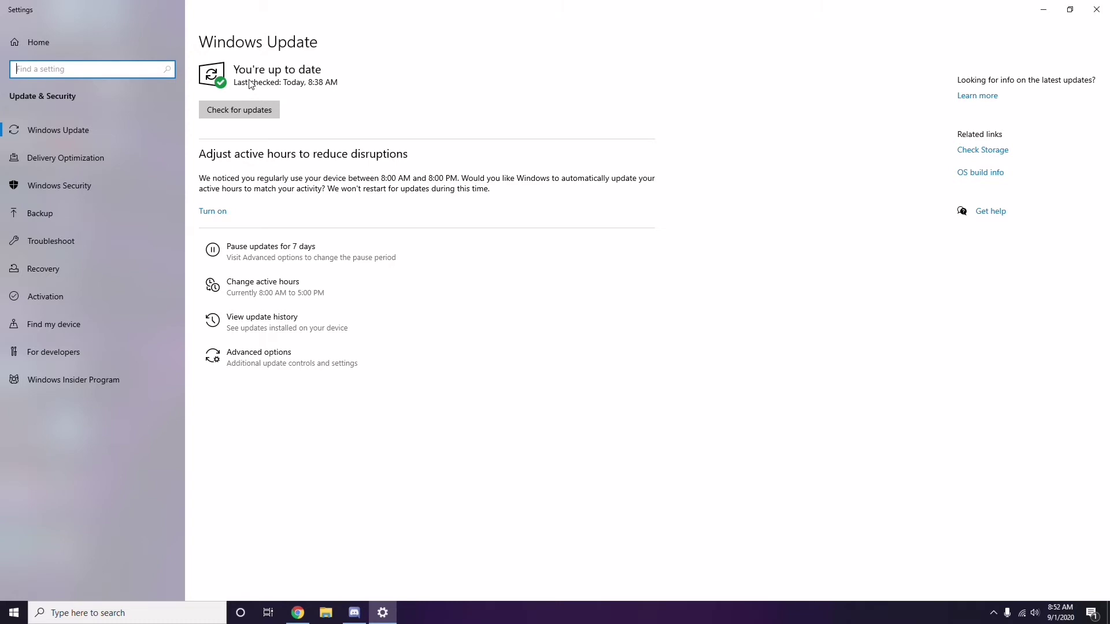
left_click(1097, 9)
right_click(468, 99)
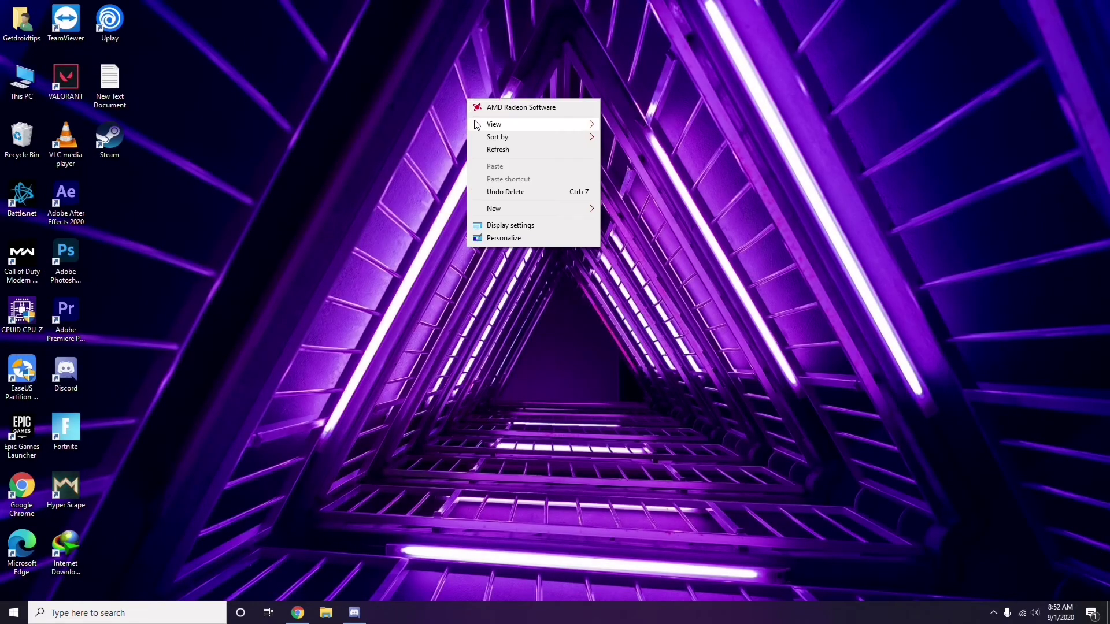
left_click(482, 152)
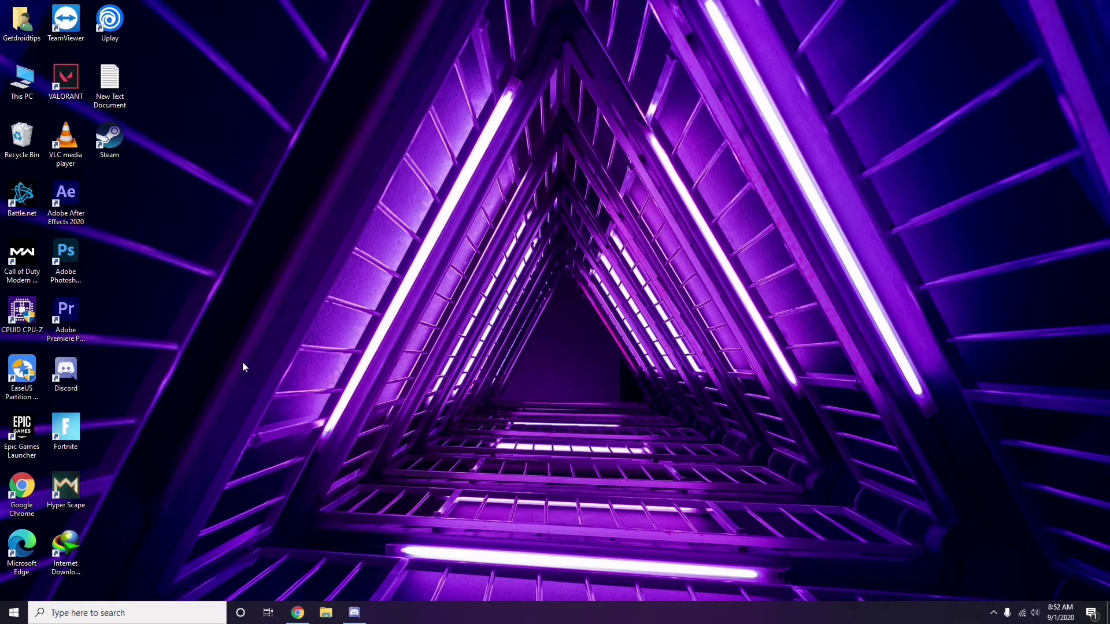
- Search Windows for "settings", open the Update & Security settings and view the Windows update history
left_click(66, 614)
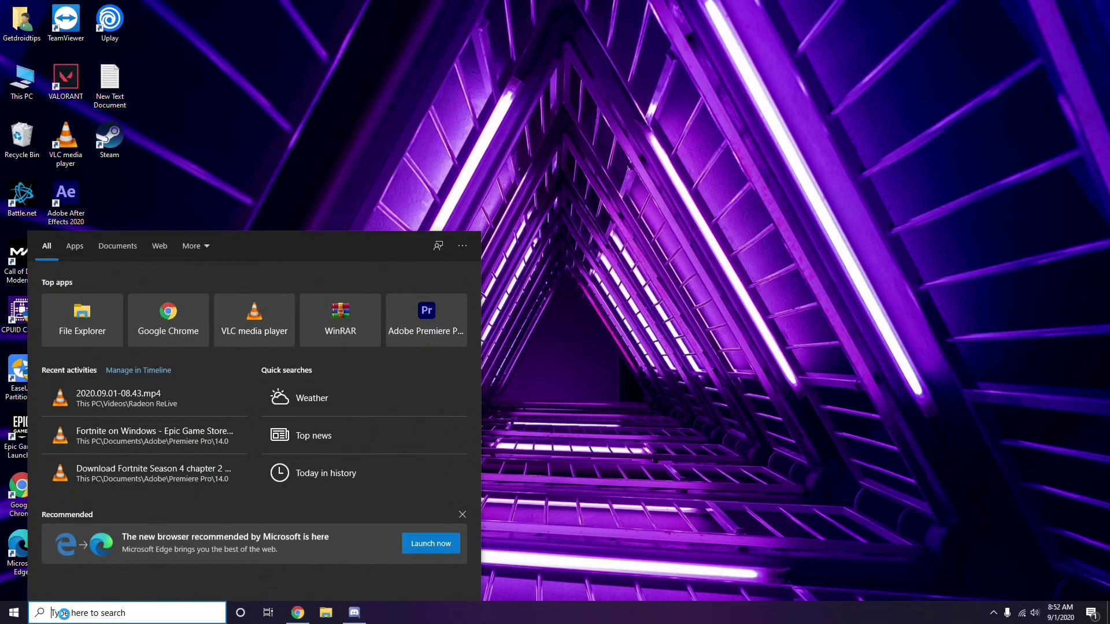
type("sett")
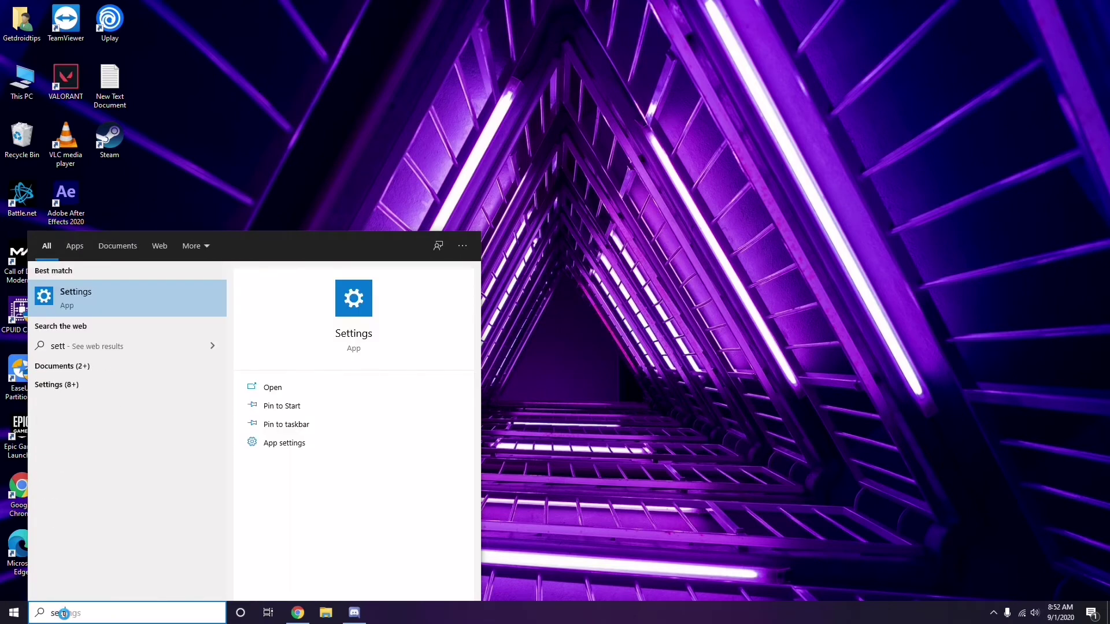
type("ings")
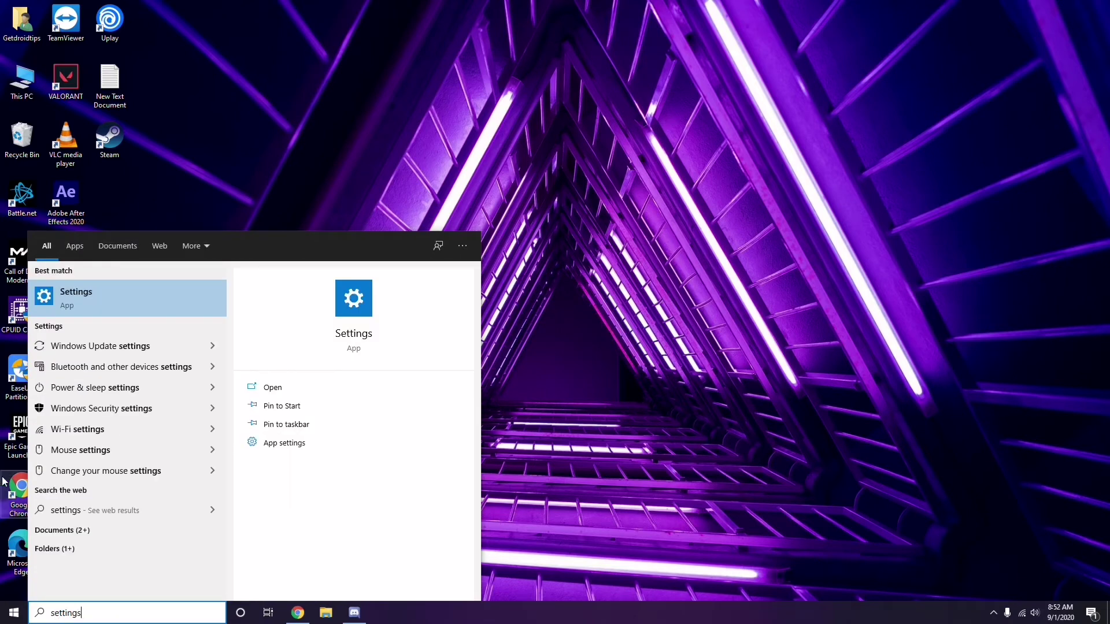
left_click(122, 302)
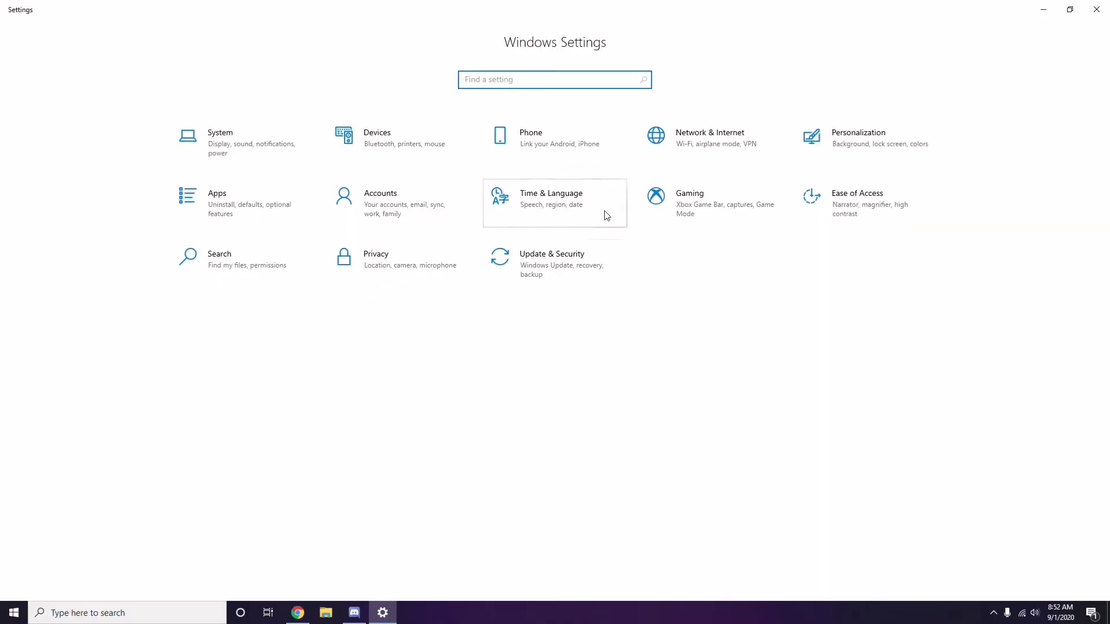
left_click(556, 275)
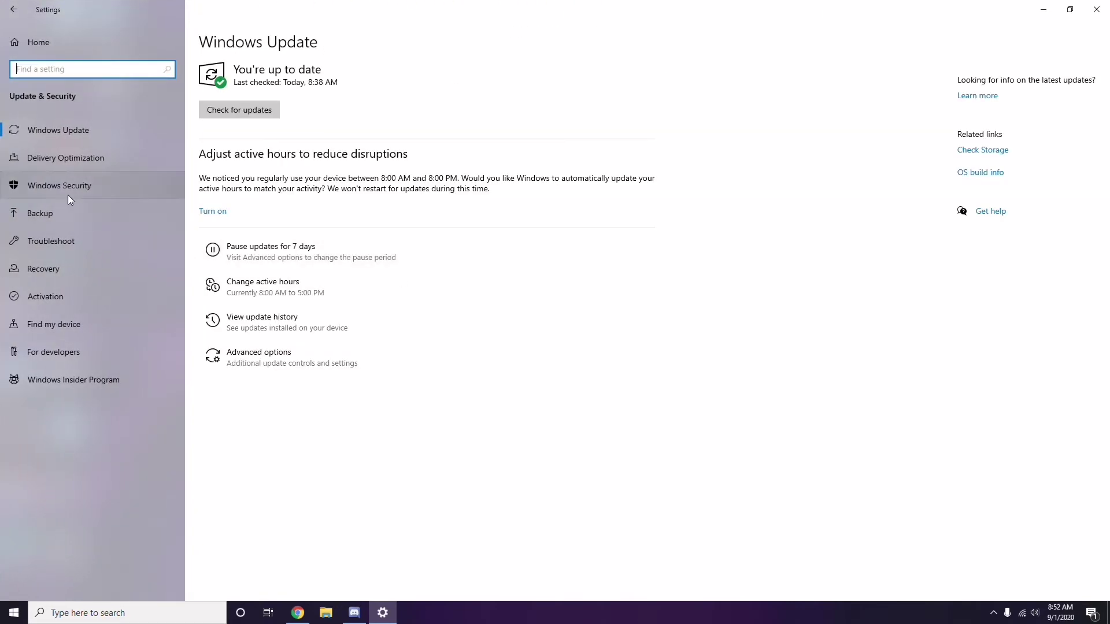
left_click(263, 323)
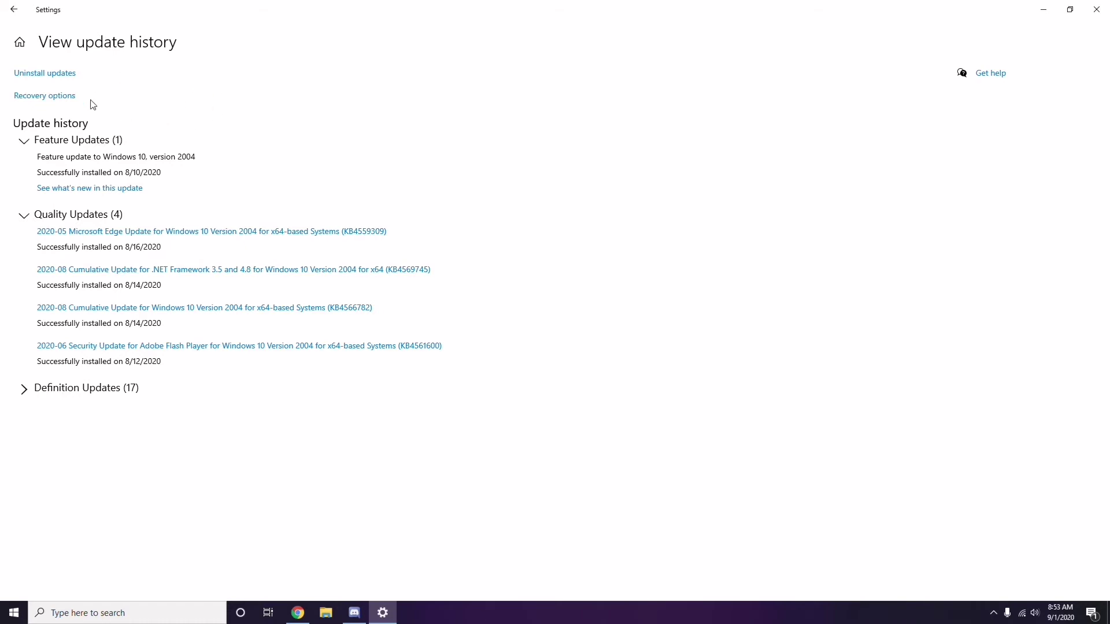
- Open the installed updates list, bring up the uninstall option for KB2565063 under Visual C++ 2010 x64 without running it, and close both windows
left_click(56, 77)
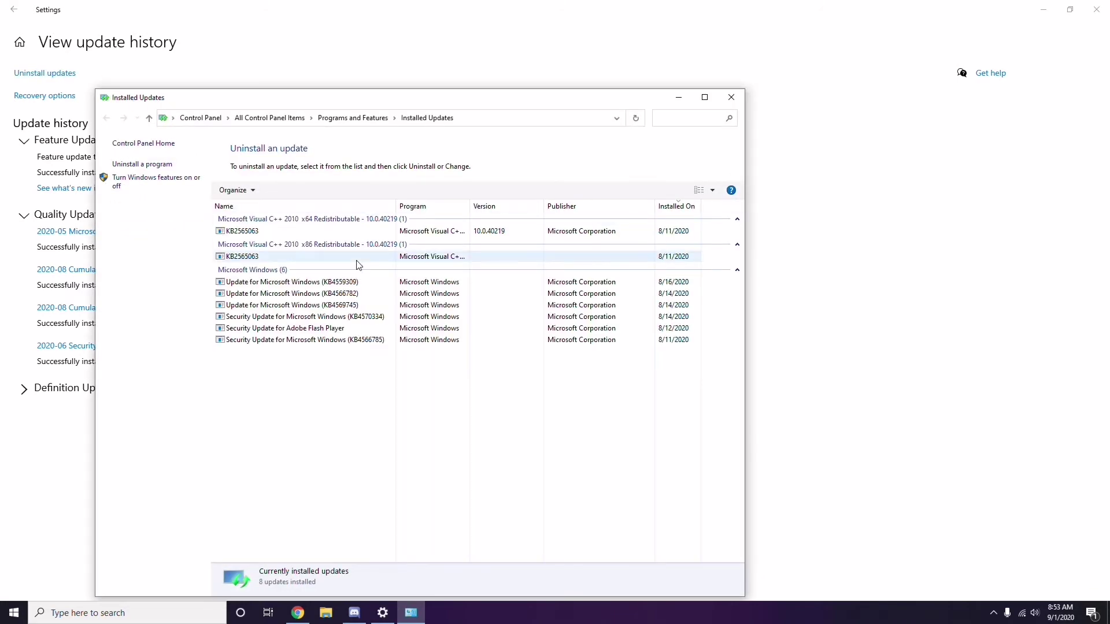
right_click(253, 233)
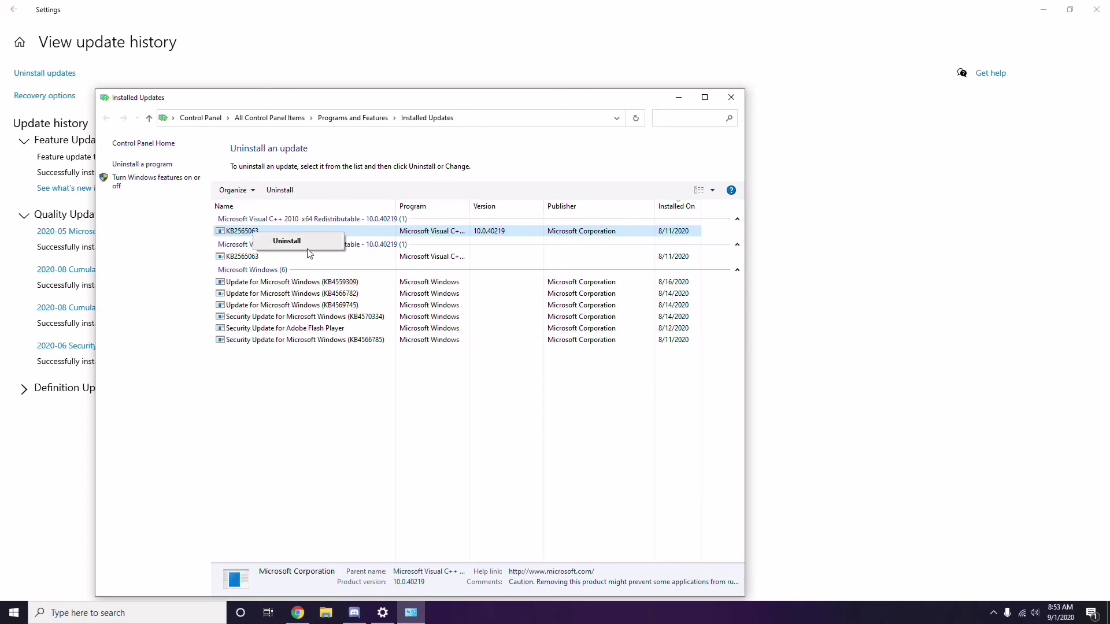
left_click(683, 224)
left_click(762, 223)
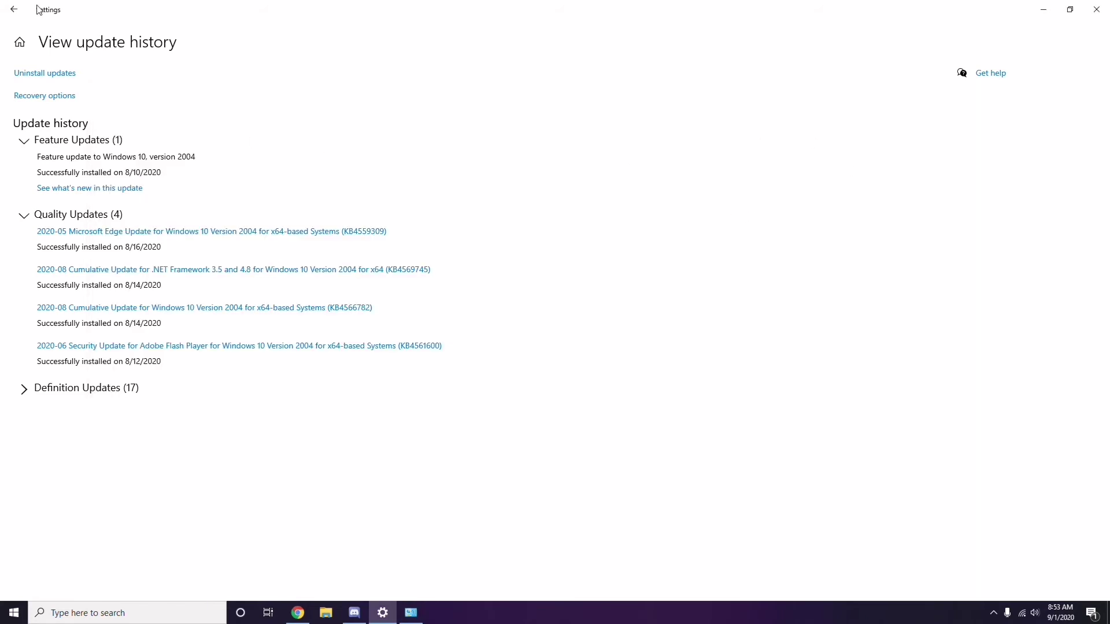
left_click(17, 15)
left_click(17, 15)
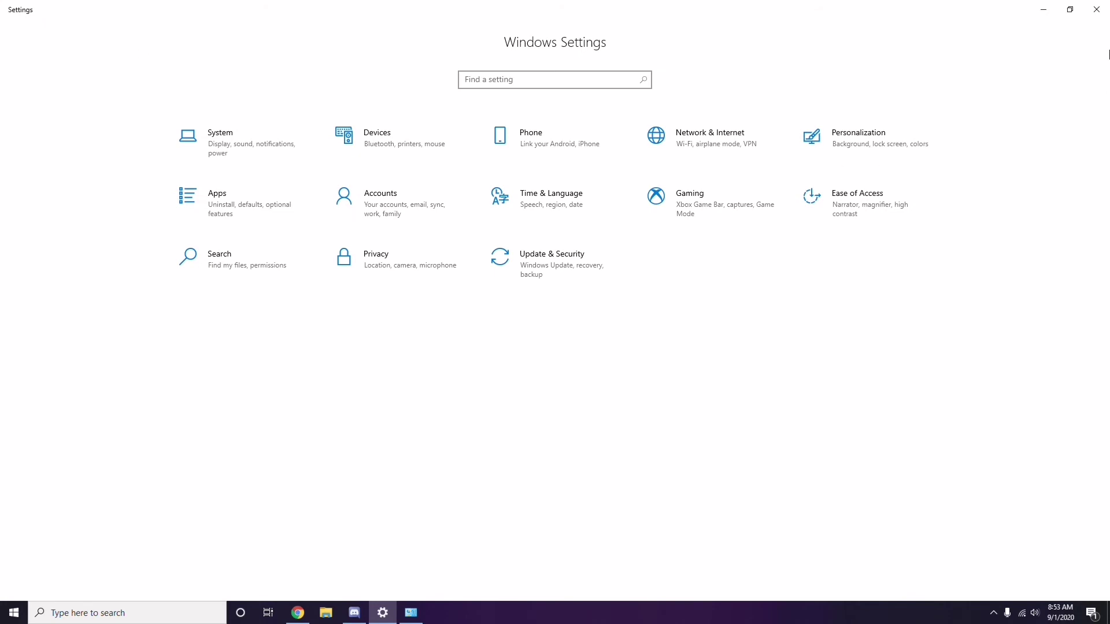
left_click(1096, 15)
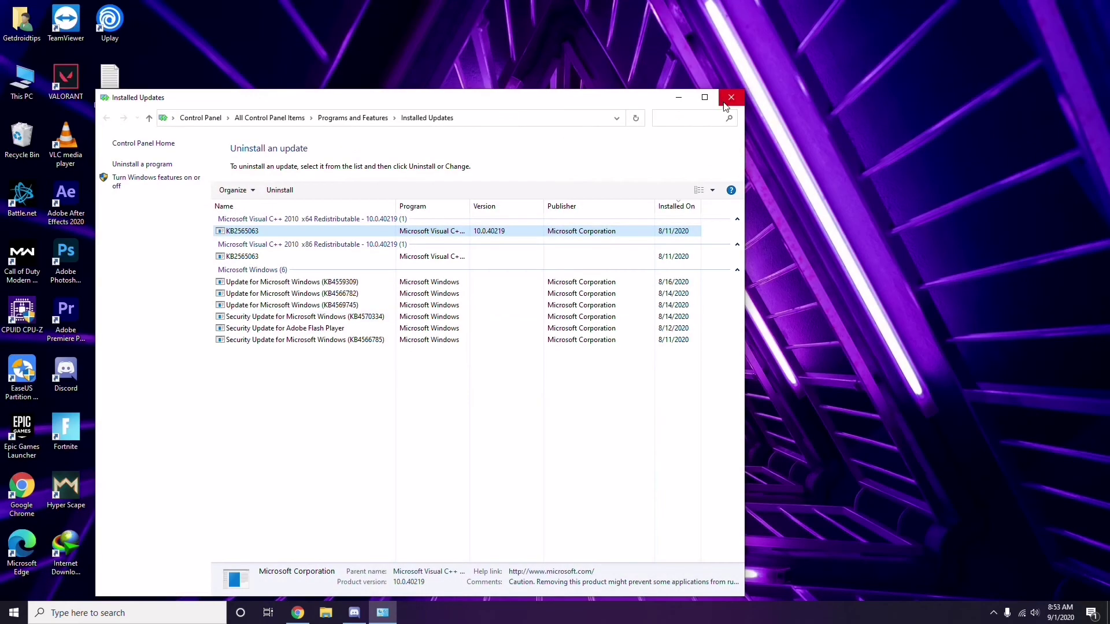
left_click(730, 98)
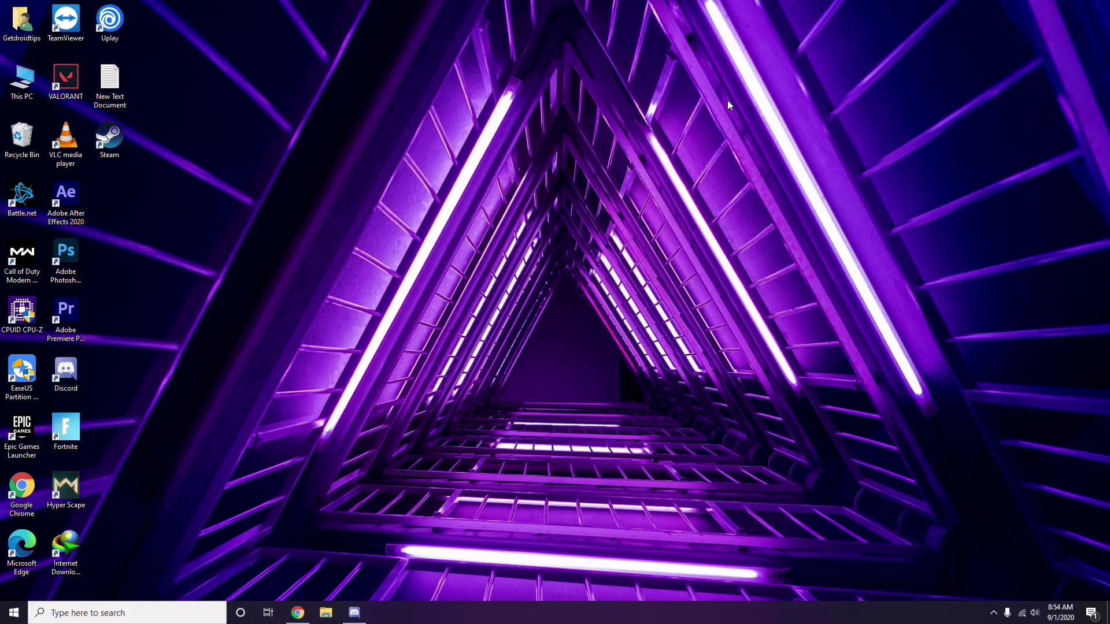
- Open the temporary files folder by running the command %temp%
key("super+r")
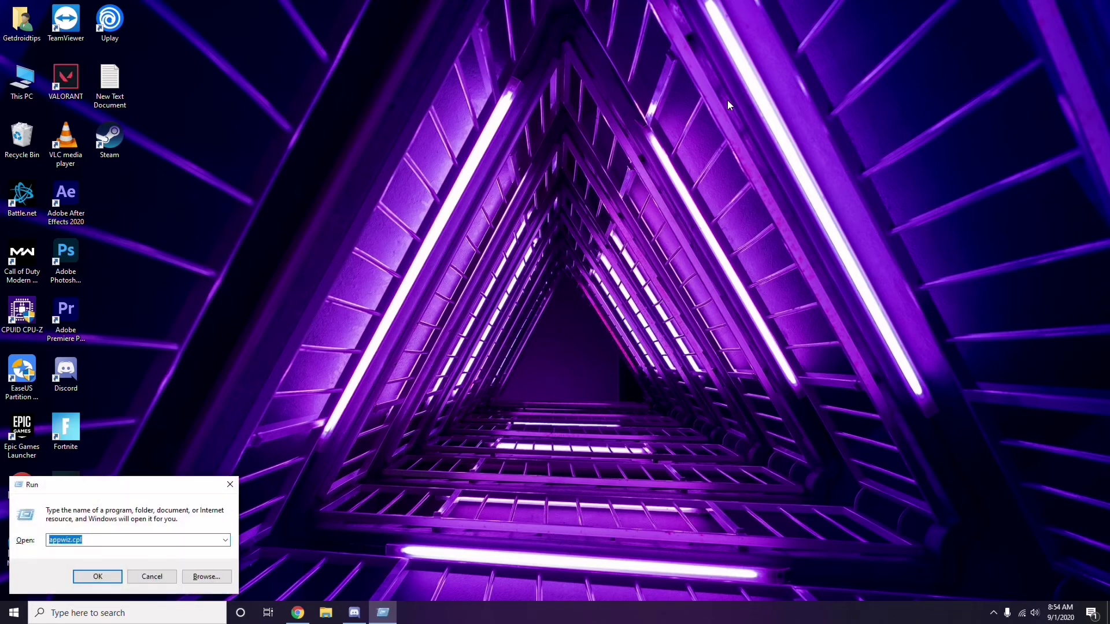
key("BackSpace")
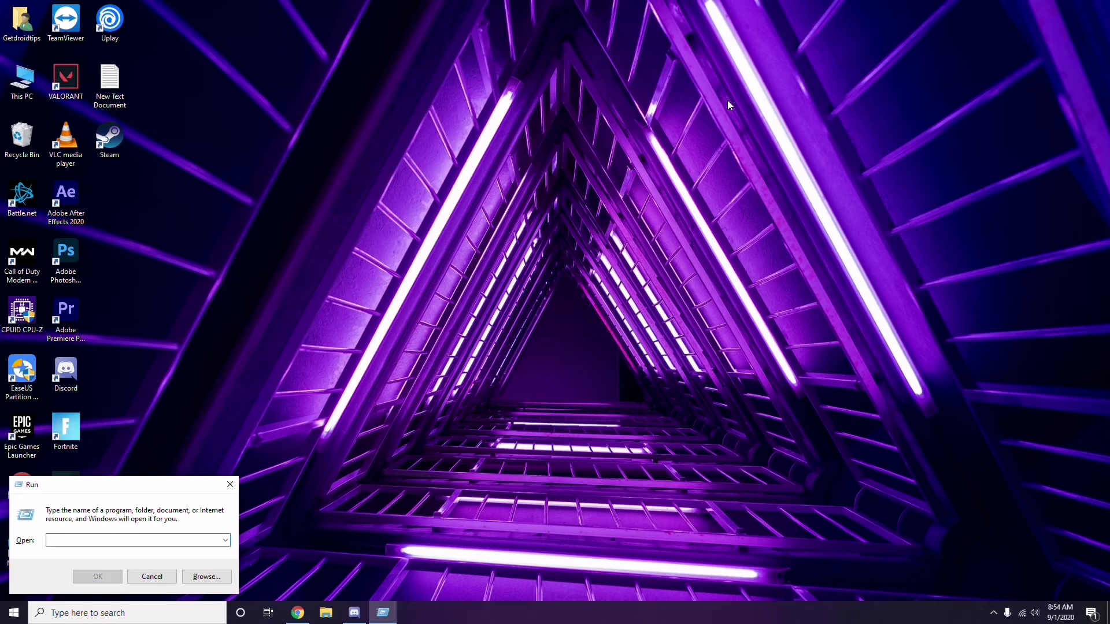
type("%")
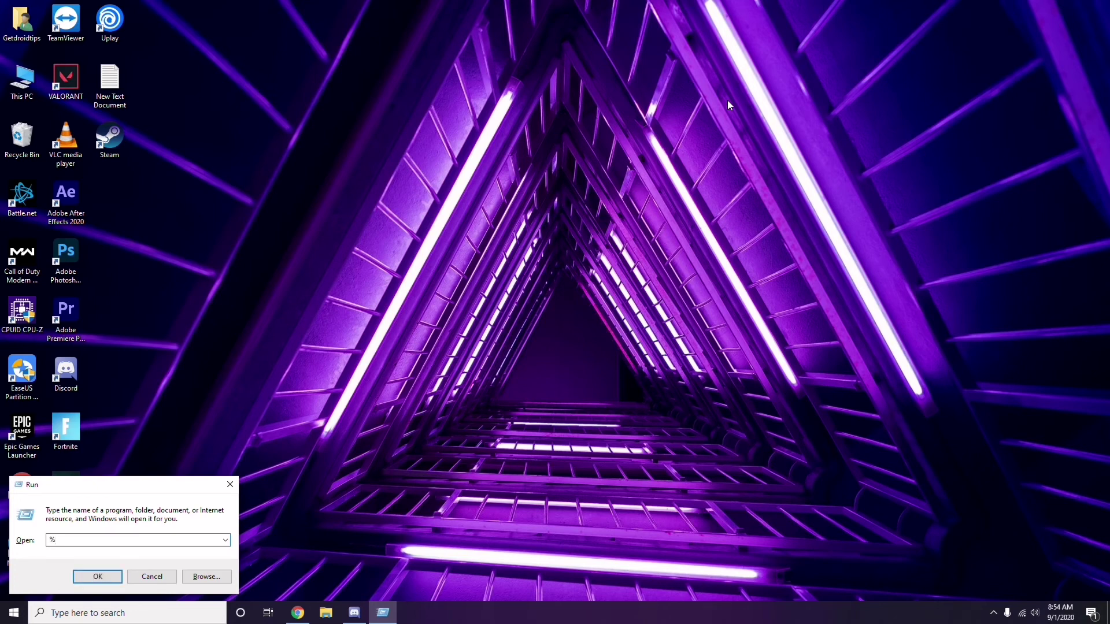
type("temp%")
left_click(99, 577)
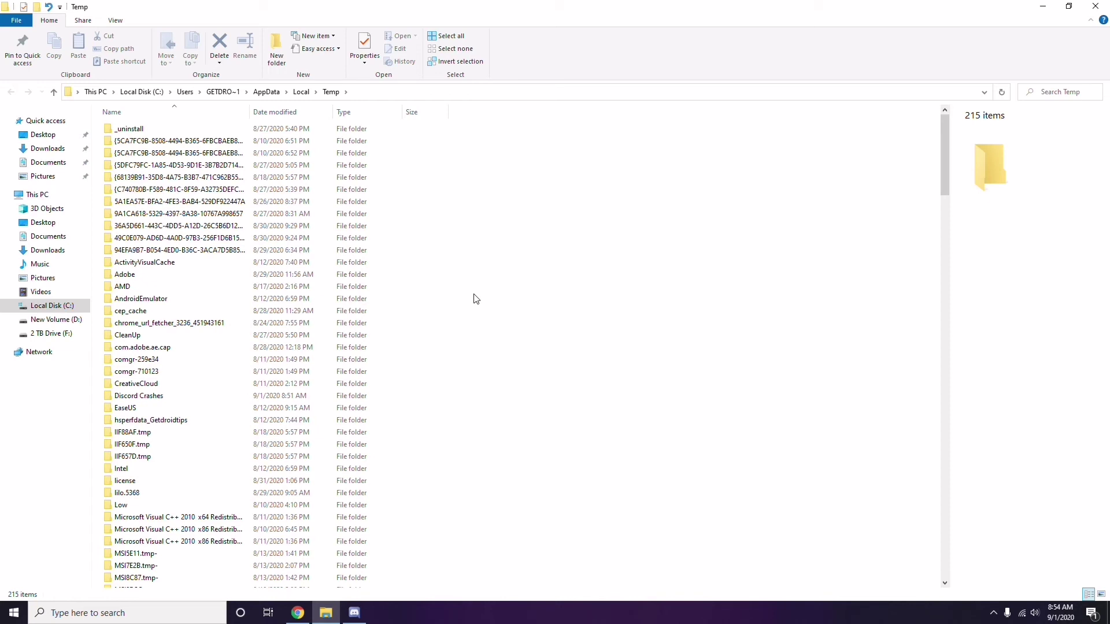
- Select all items in the Temp folder, clear the selection, and close the folder before refreshing the desktop
key("ctrl+a")
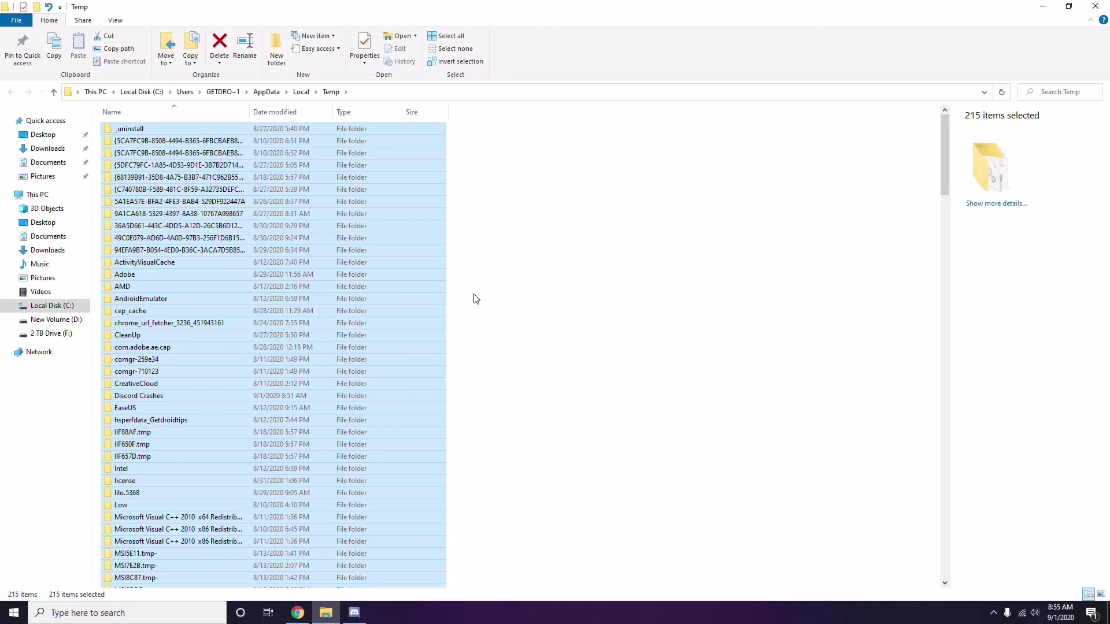
left_click(535, 295)
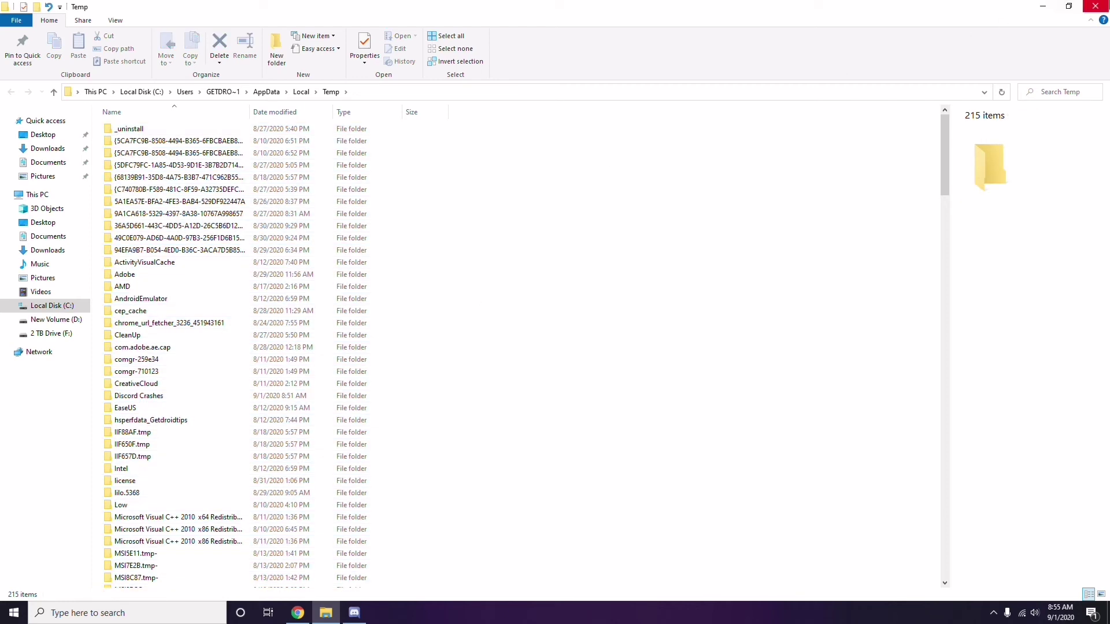
left_click(1096, 6)
right_click(430, 172)
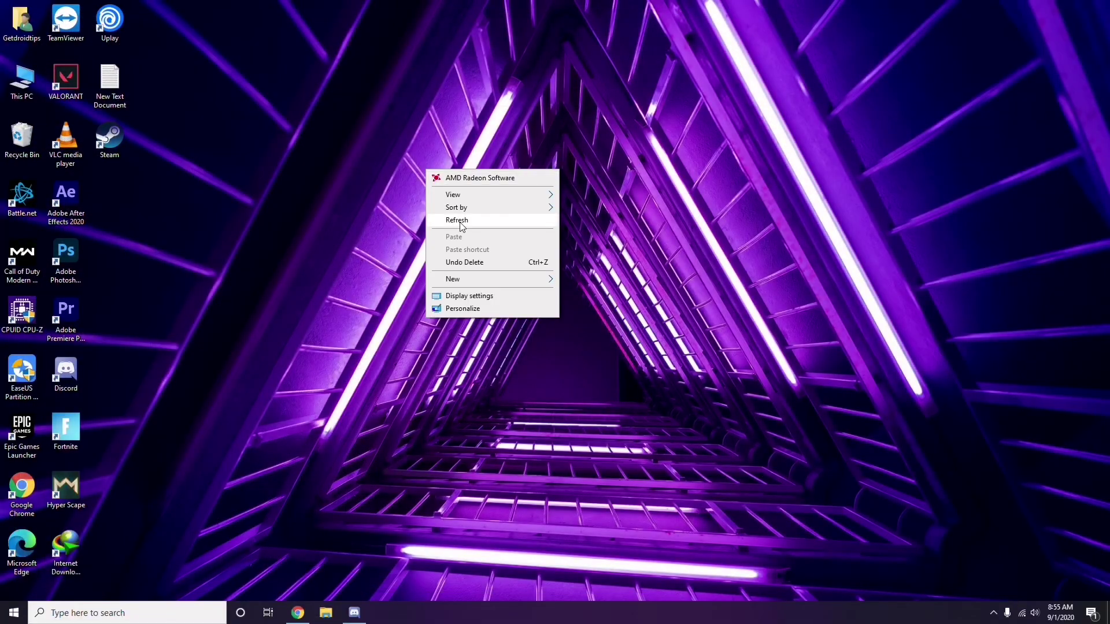
left_click(462, 222)
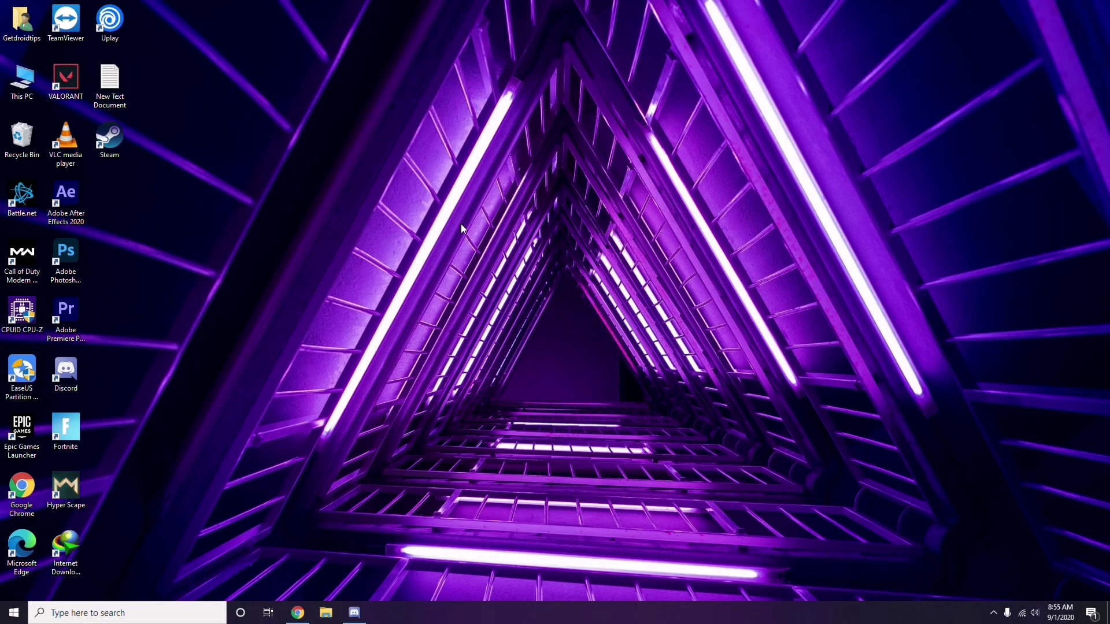
- Open AMD Radeon Software to check for an available graphics driver update, and close it
left_click(994, 612)
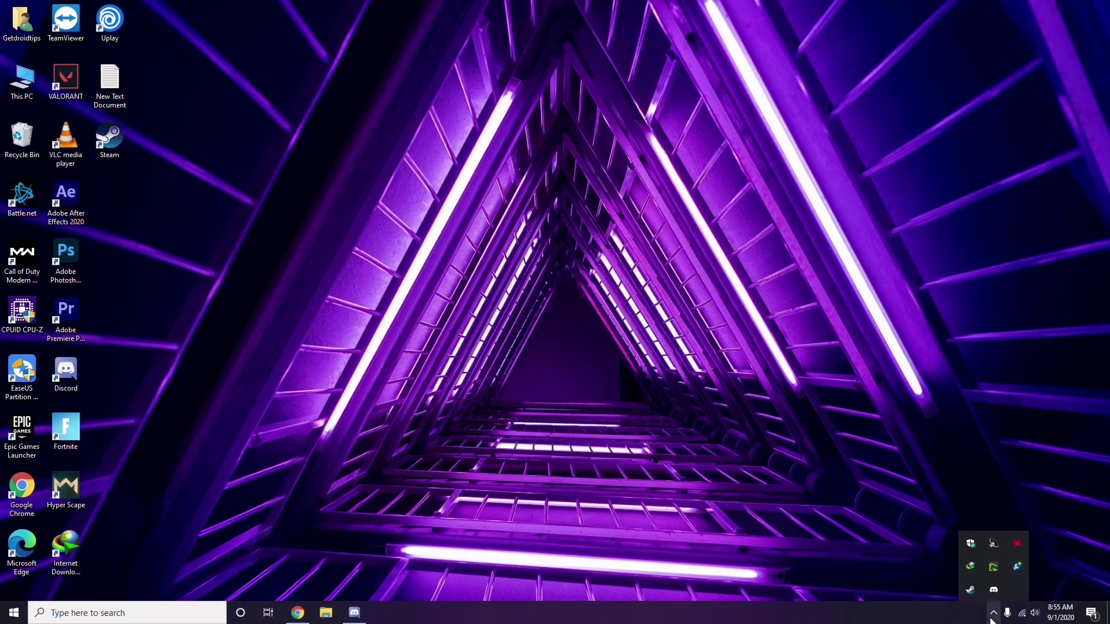
double_click(1018, 544)
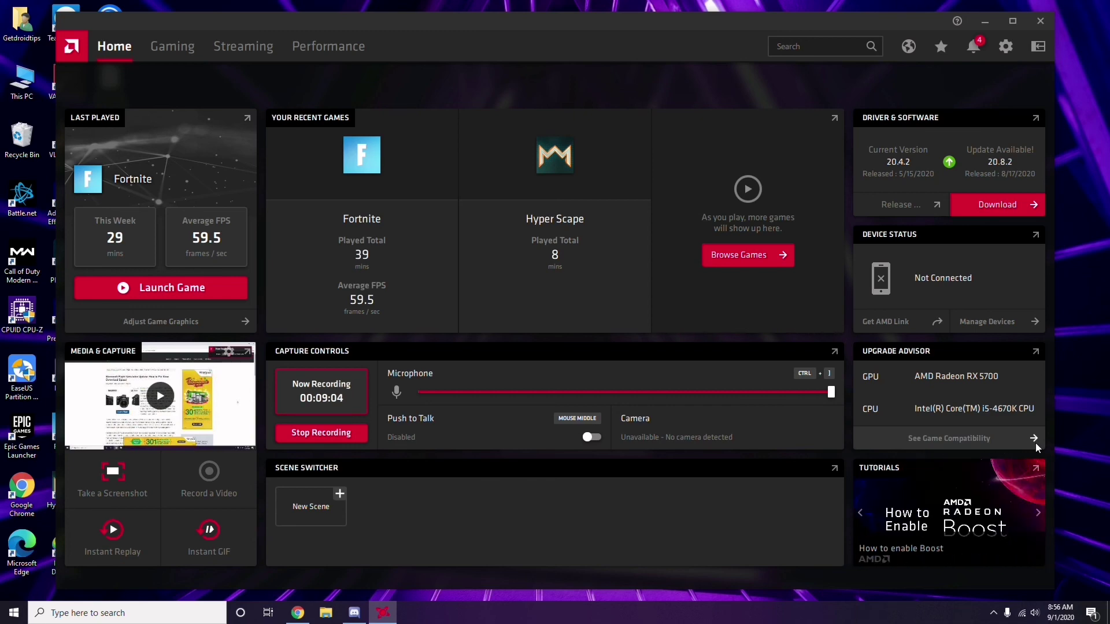
left_click(1044, 23)
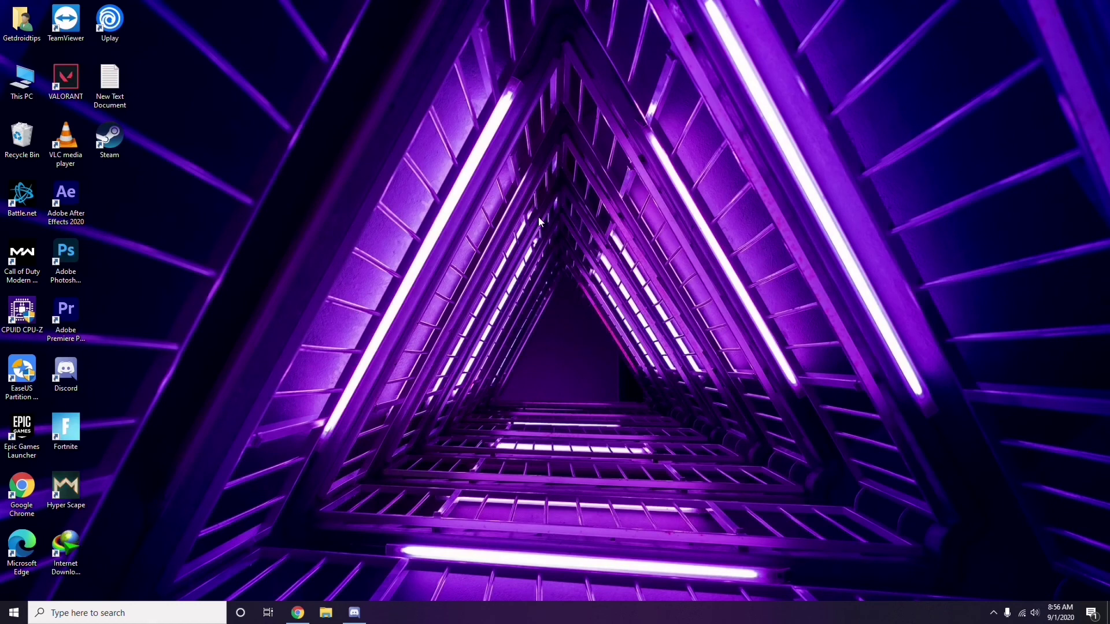
left_click(14, 613)
left_click(500, 429)
right_click(306, 265)
left_click(339, 317)
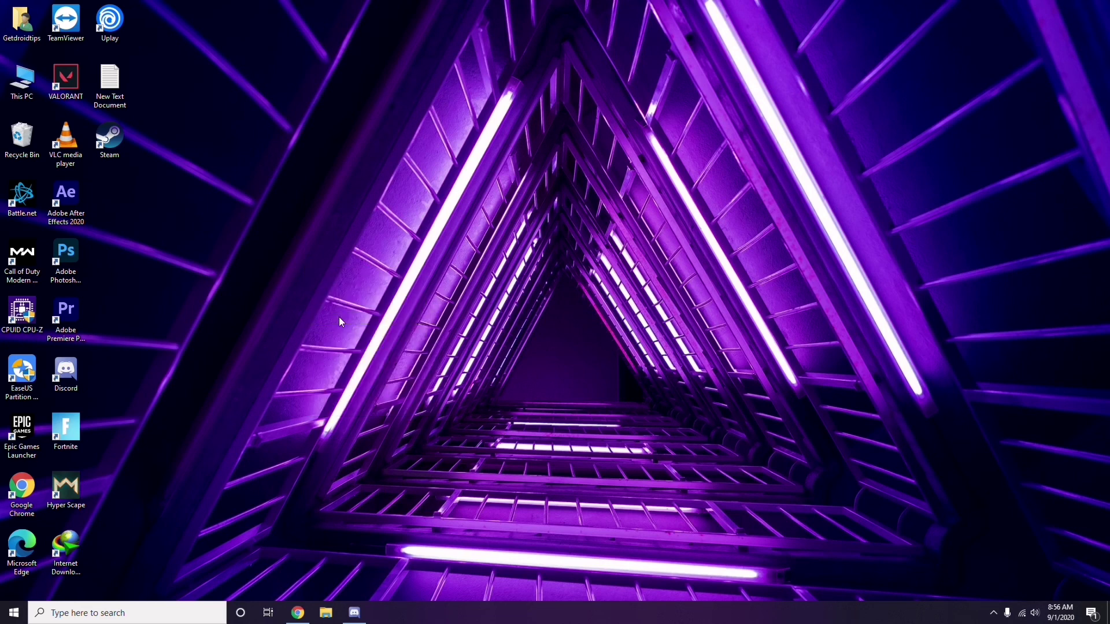